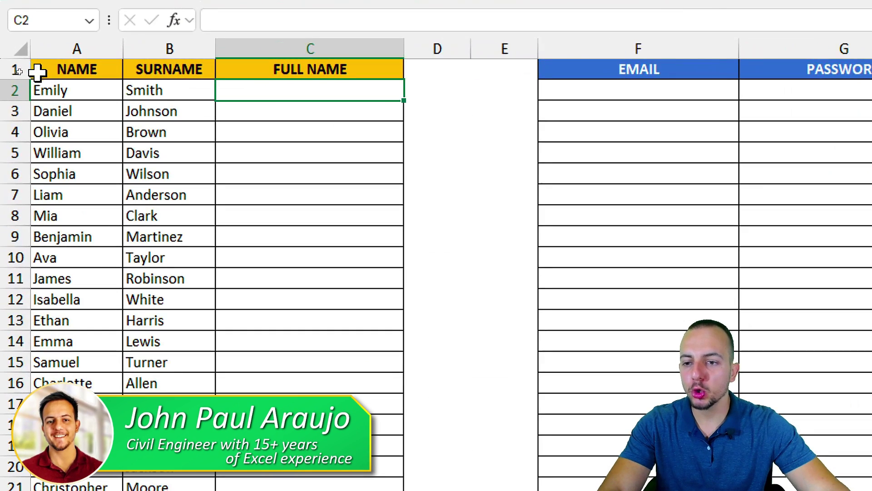
# Step: Look over the name, email and password, product commission, and order tables on the sheet
pyautogui.moveTo(44, 61); pyautogui.dragTo(85, 59)
pyautogui.click(163, 82)
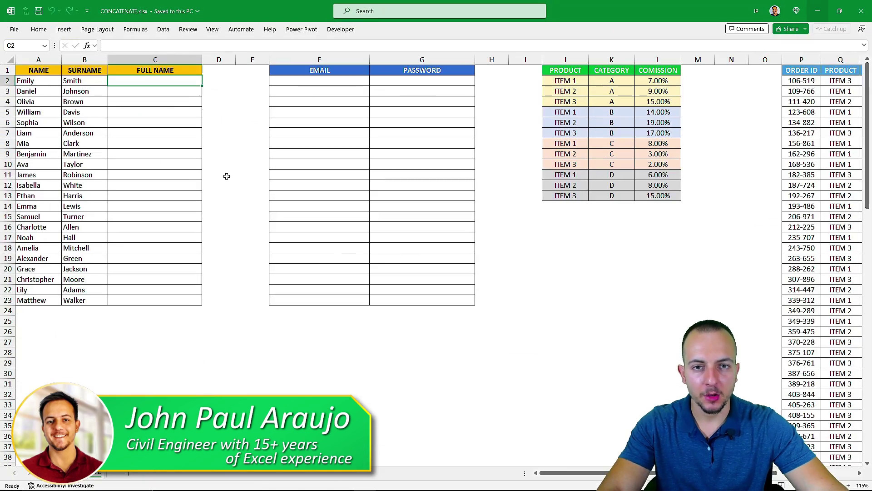
pyautogui.hscroll(6, 474, 316)
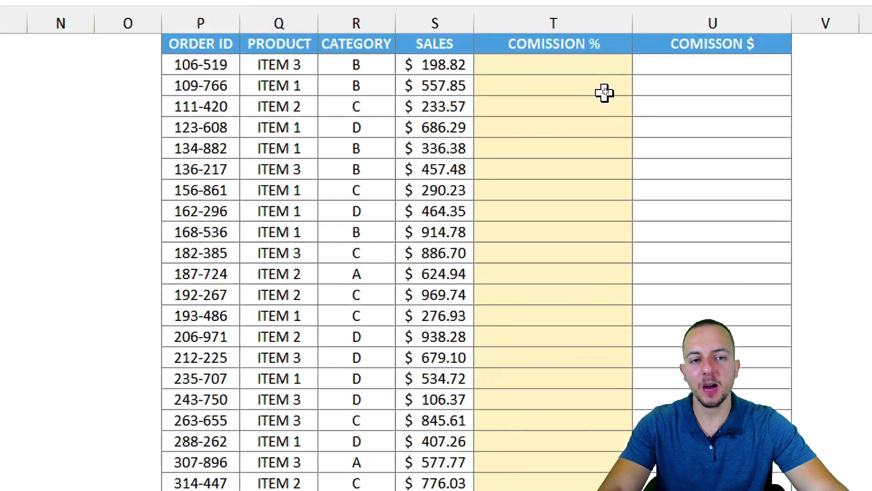
pyautogui.click(677, 61)
pyautogui.click(571, 48)
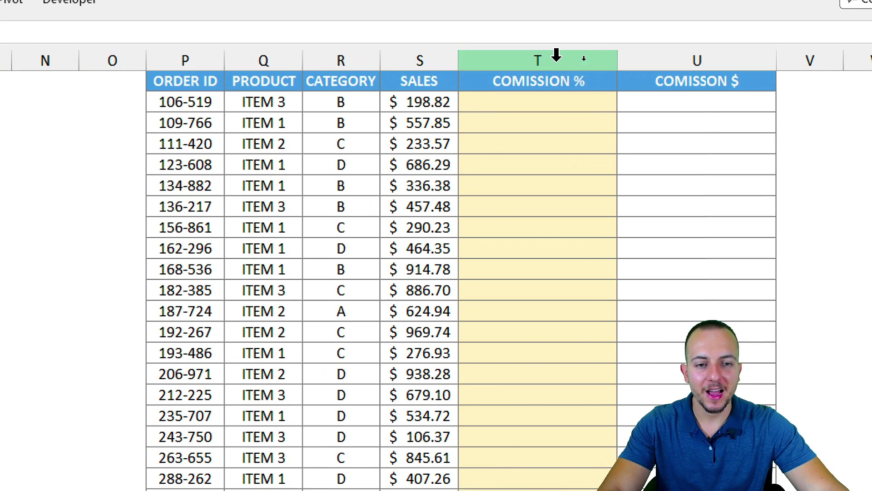
pyautogui.click(589, 88)
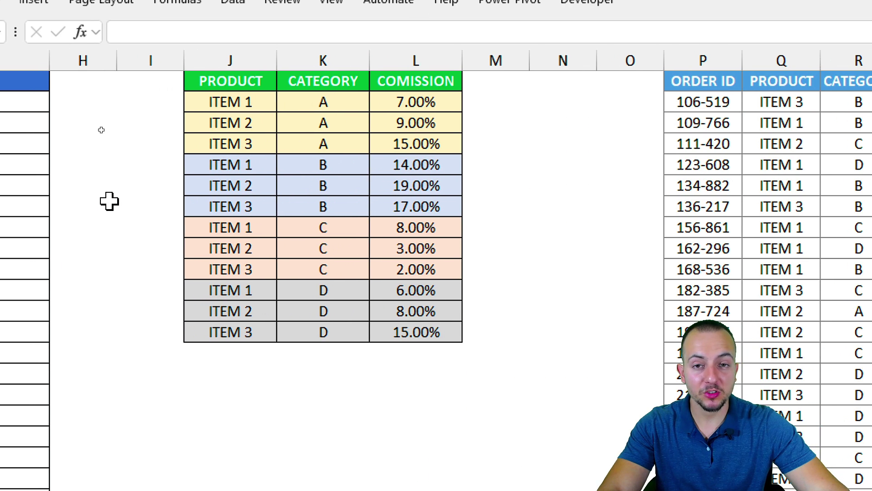
pyautogui.moveTo(250, 108); pyautogui.dragTo(234, 302)
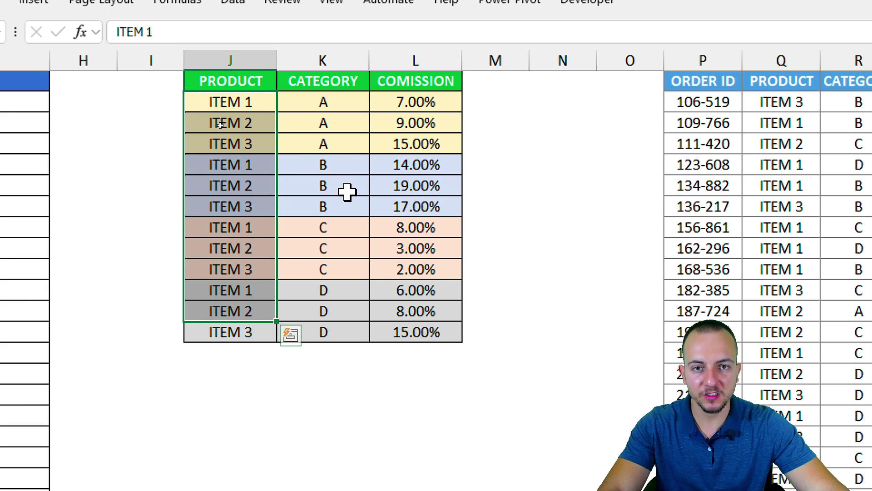
pyautogui.click(257, 81)
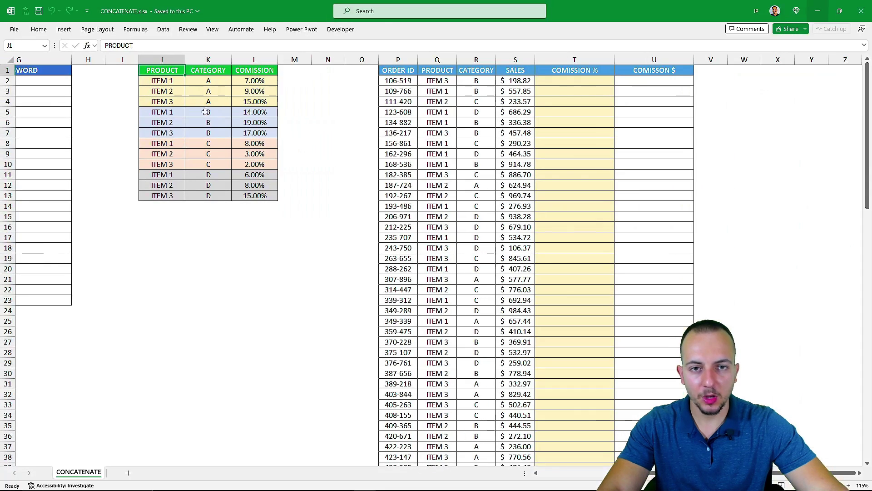
# Step: Examine the NAME, SURNAME and empty FULL NAME columns and their first data row
pyautogui.hscroll(-5, 220, 138)
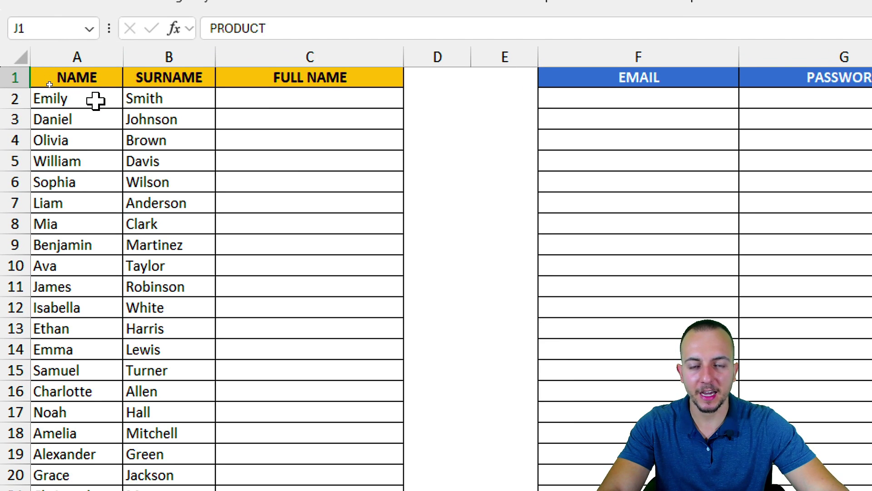
pyautogui.click(96, 57)
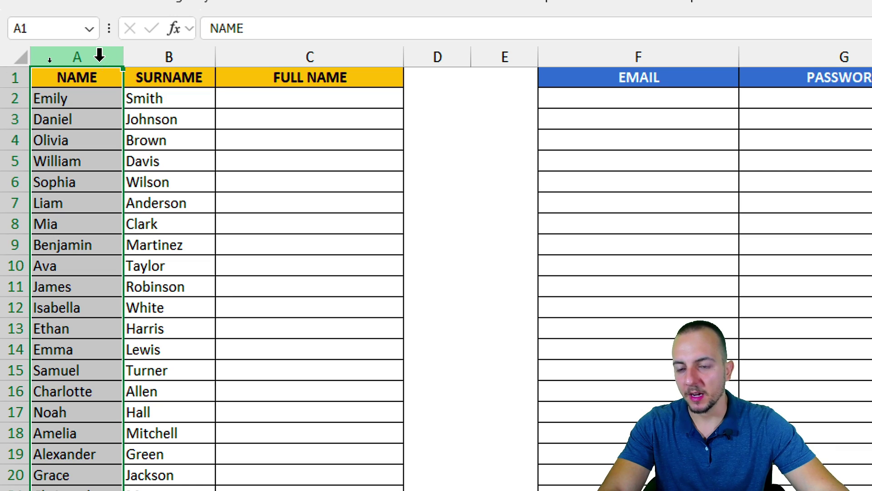
pyautogui.click(163, 54)
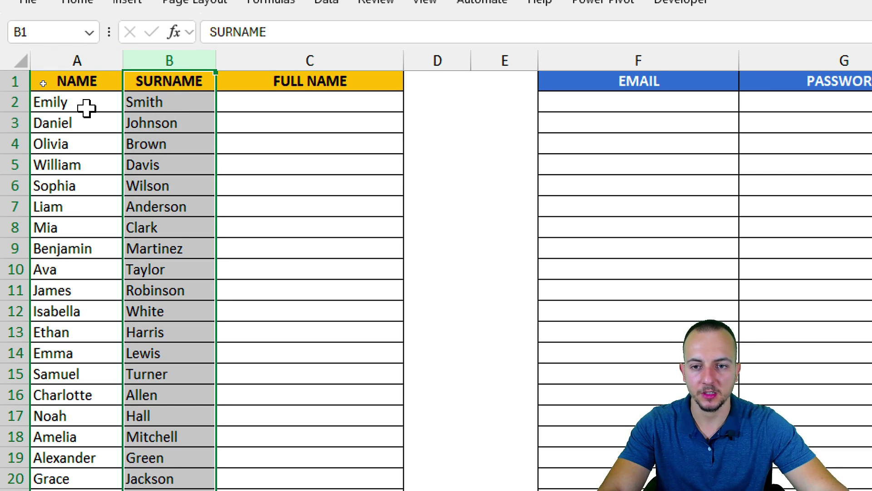
pyautogui.click(306, 59)
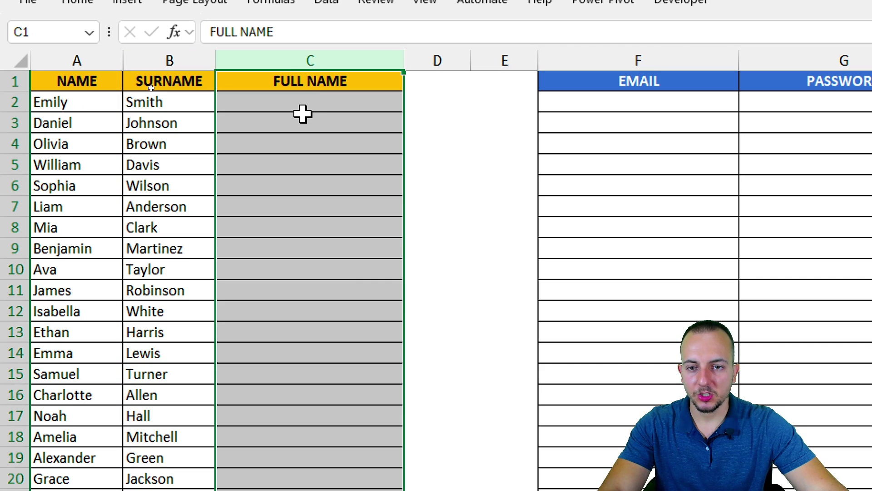
pyautogui.click(318, 106)
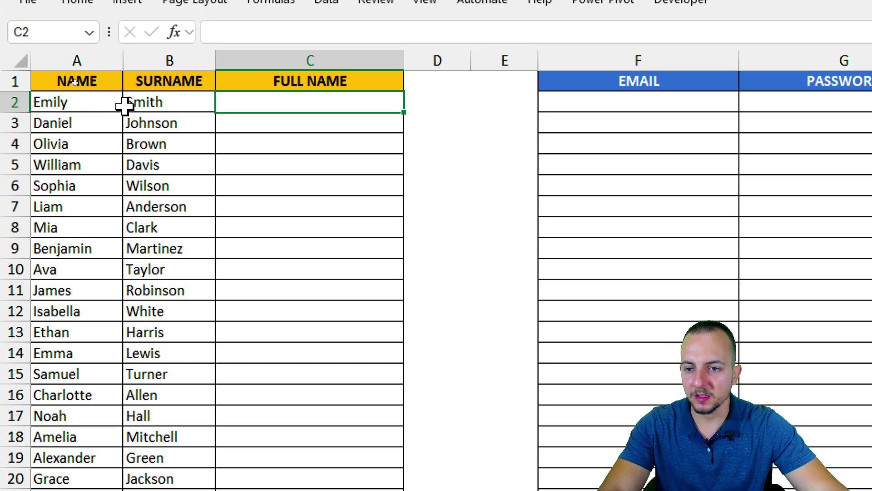
pyautogui.click(150, 106)
pyautogui.click(93, 104)
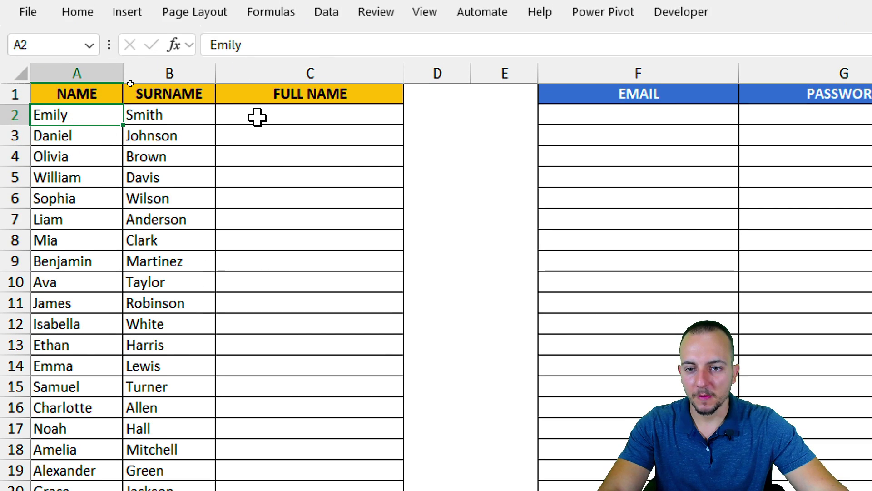
# Step: Start a CONCAT formula in cell C2, the first cell under FULL NAME
pyautogui.click(257, 117)
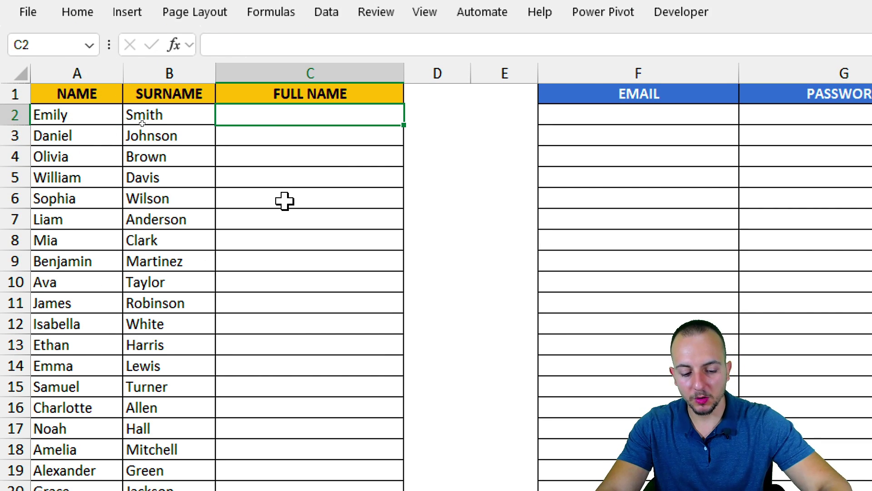
pyautogui.write('=conca')
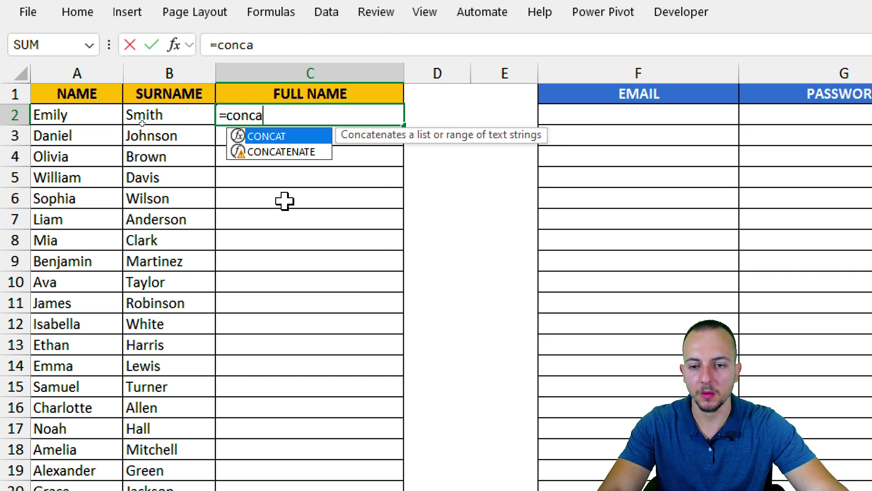
pyautogui.click(285, 157)
pyautogui.click(275, 135)
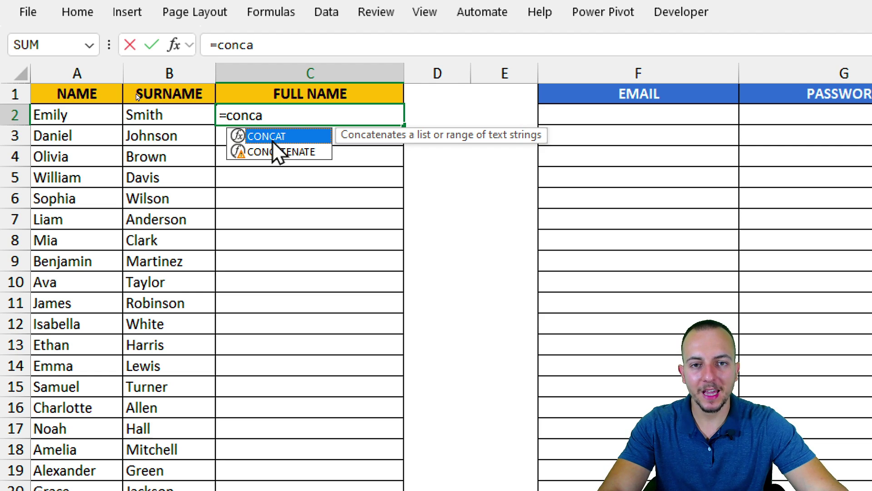
pyautogui.click(278, 157)
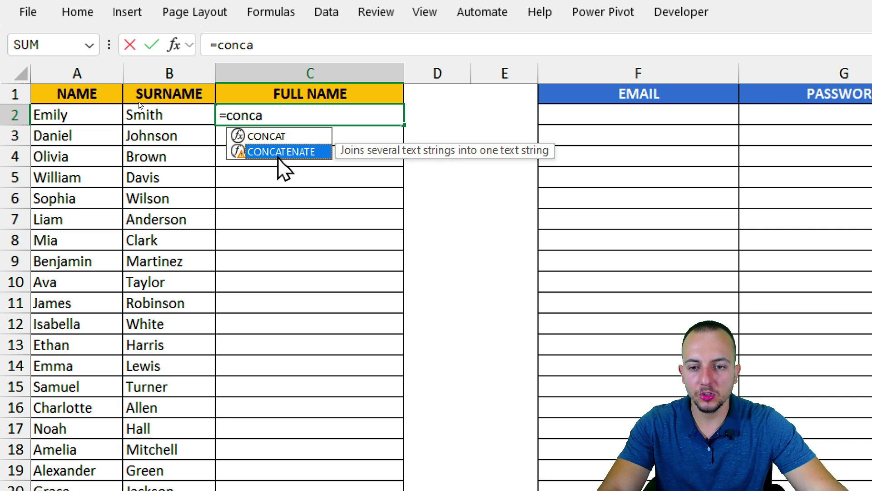
pyautogui.click(287, 137)
pyautogui.click(274, 151)
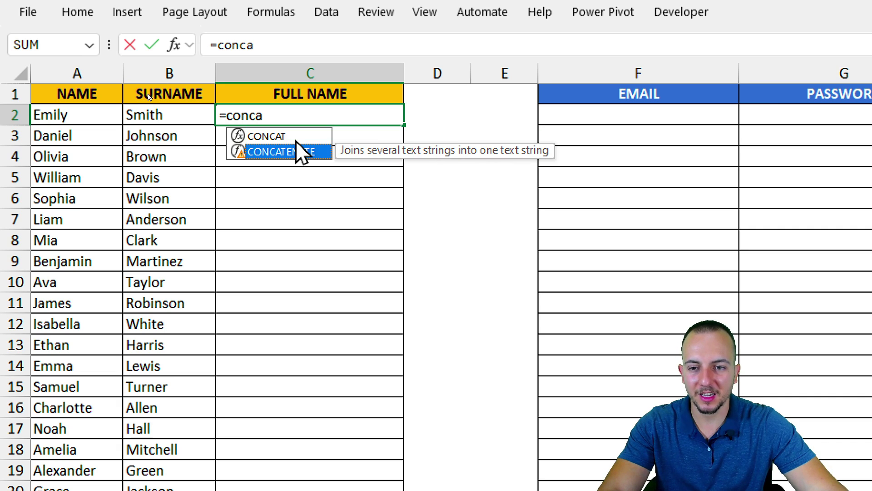
pyautogui.click(287, 138)
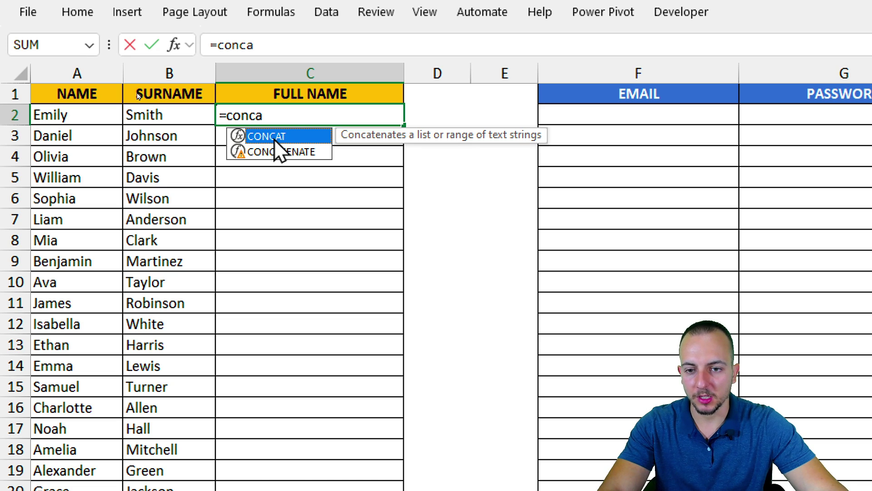
pyautogui.doubleClick(274, 138)
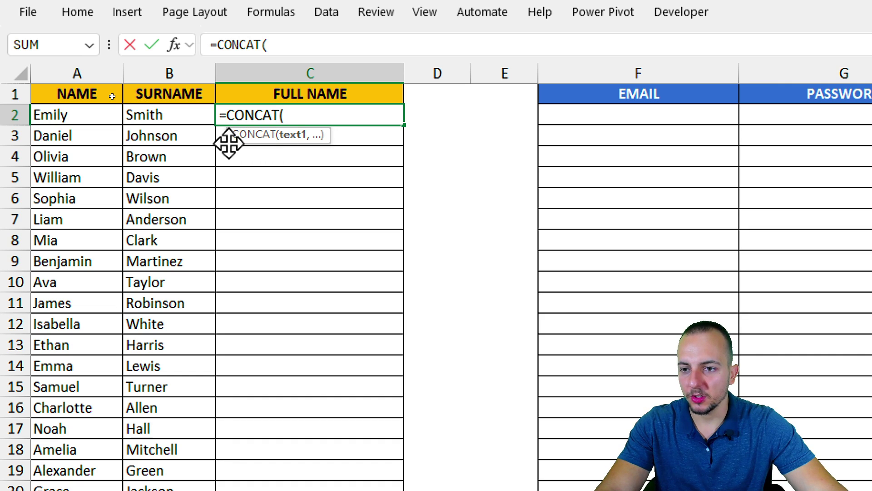
# Step: Complete the CONCAT formula in C2 with A2 and B2 as its text arguments and enter it
pyautogui.click(95, 115)
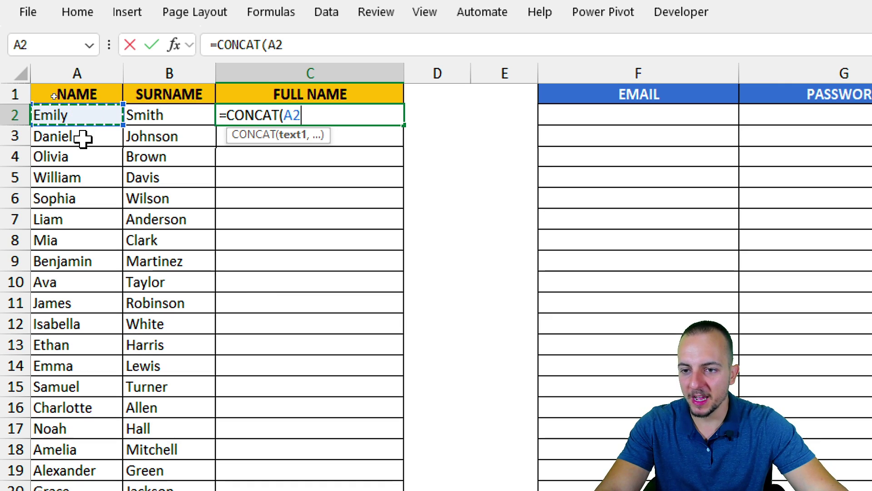
pyautogui.write(',')
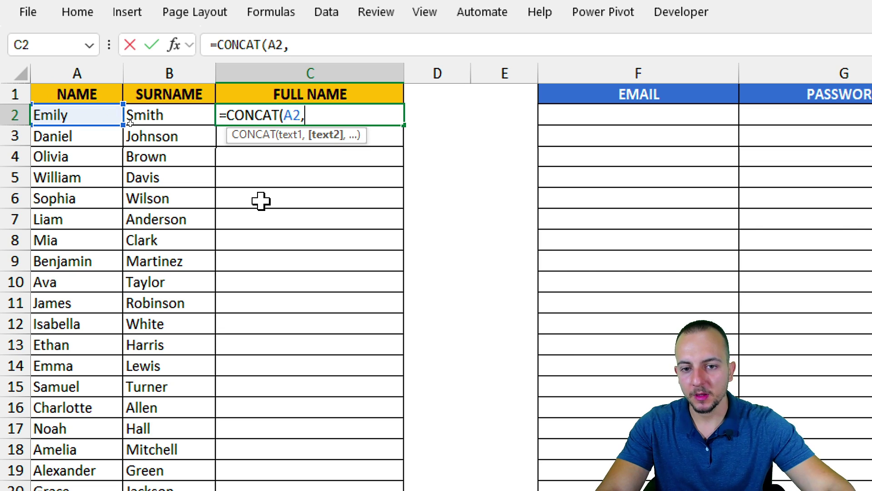
pyautogui.click(170, 119)
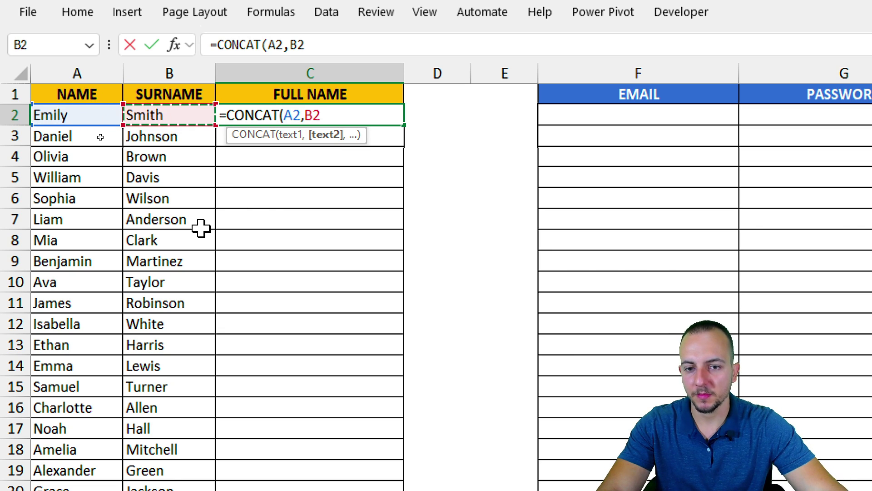
pyautogui.press('Return')
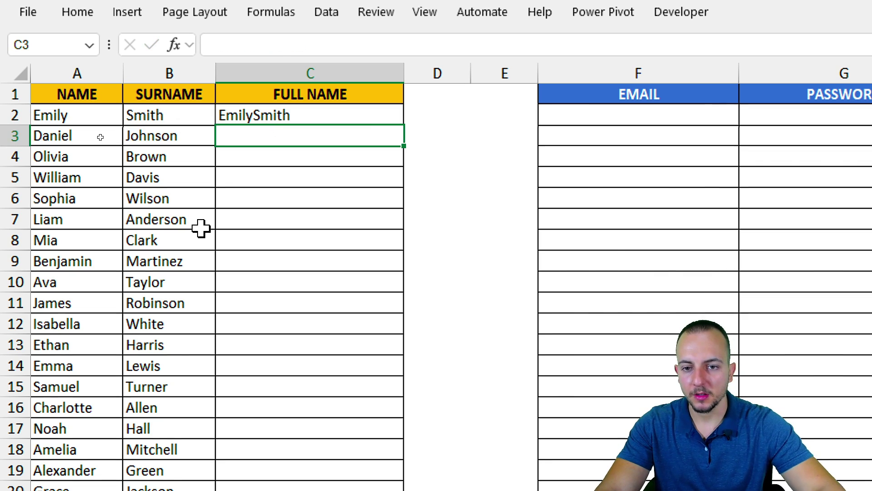
pyautogui.click(223, 133)
pyautogui.moveTo(210, 98)
pyautogui.mouseDown()
pyautogui.moveTo(297, 133)
pyautogui.moveTo(331, 196)
pyautogui.mouseUp()
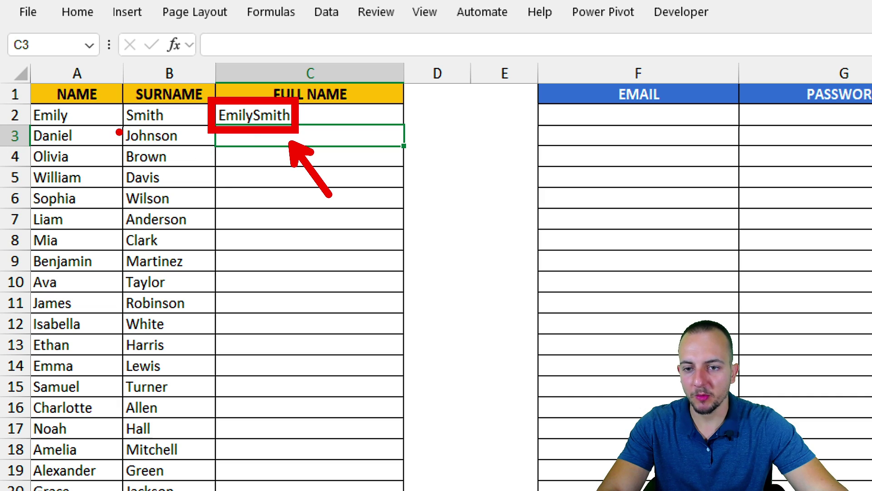
pyautogui.hotkey('ctrl', 'z')
pyautogui.hotkey('ctrl', 'z')
pyautogui.hotkey('ctrl', 'z')
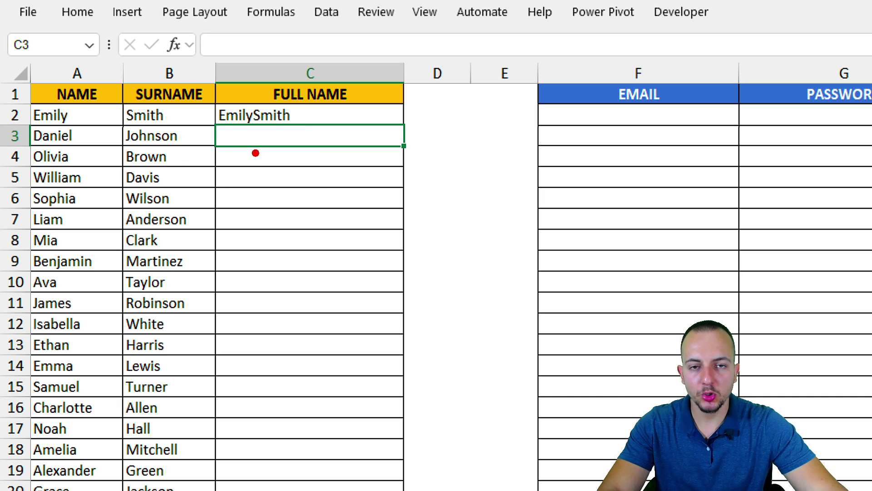
pyautogui.moveTo(259, 132); pyautogui.dragTo(255, 186)
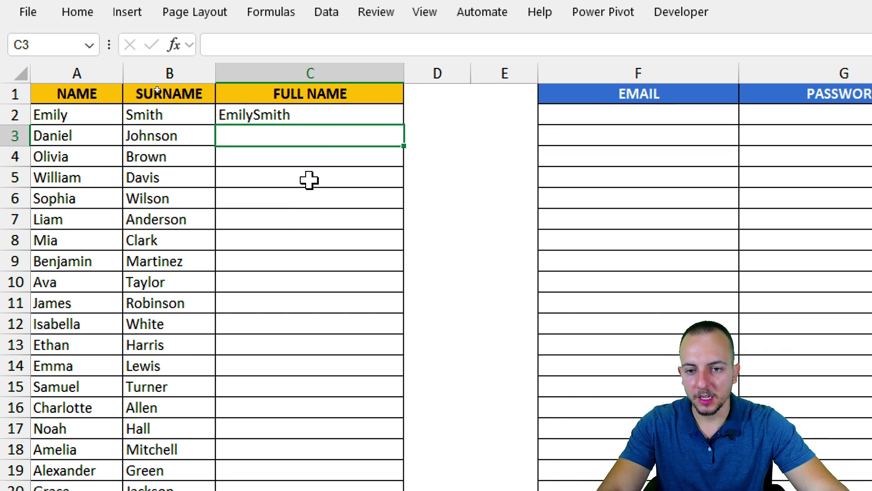
# Step: Insert an empty quoted text argument "" between A2 and B2 in C2's CONCAT formula
pyautogui.doubleClick(305, 115)
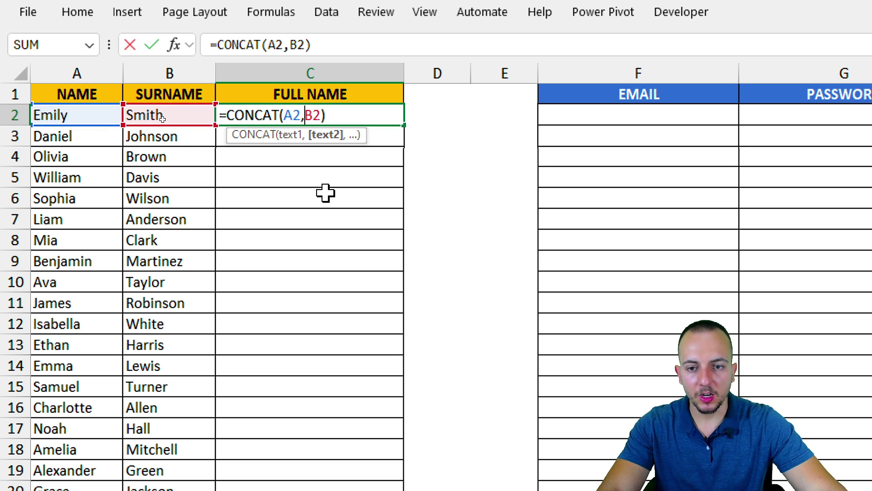
pyautogui.write(',')
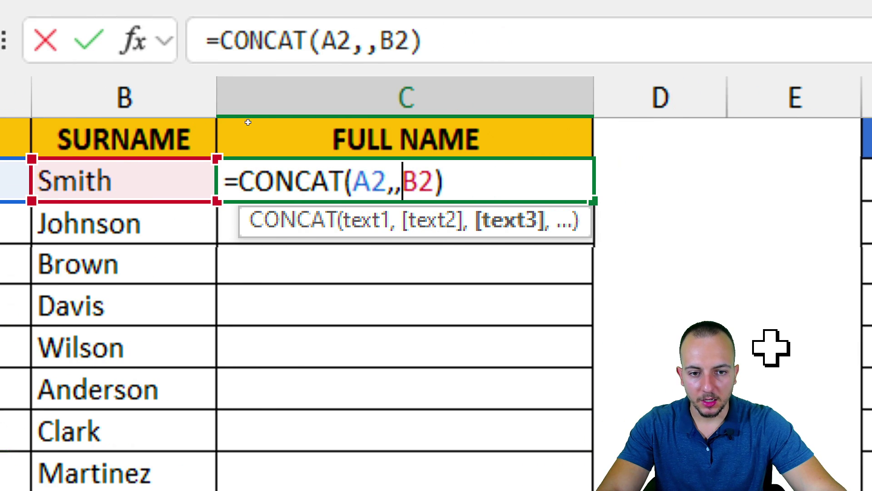
pyautogui.click(394, 186)
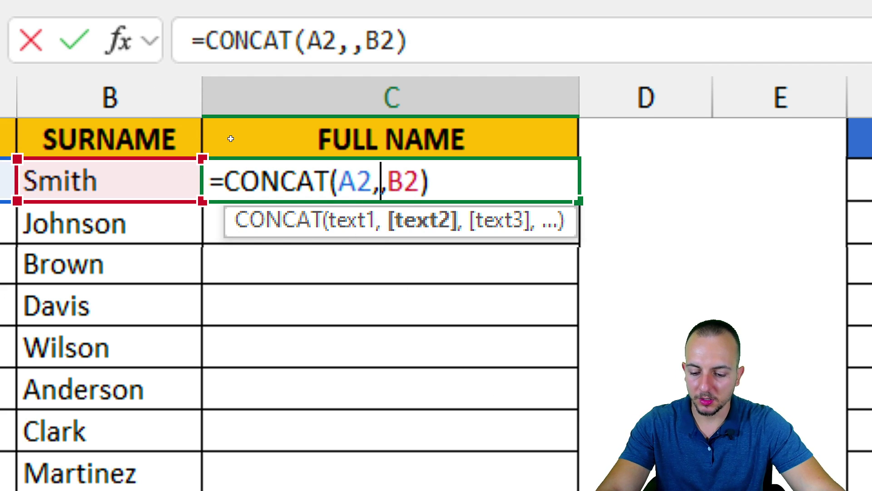
pyautogui.write('"')
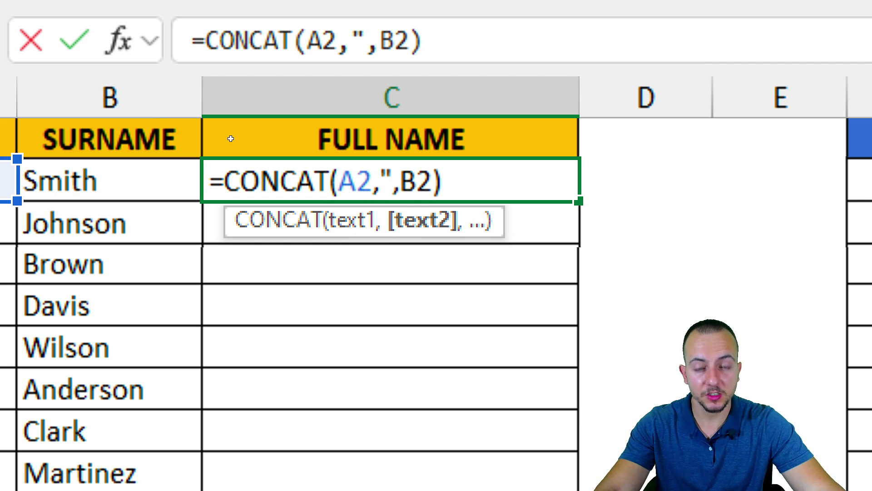
pyautogui.write('"')
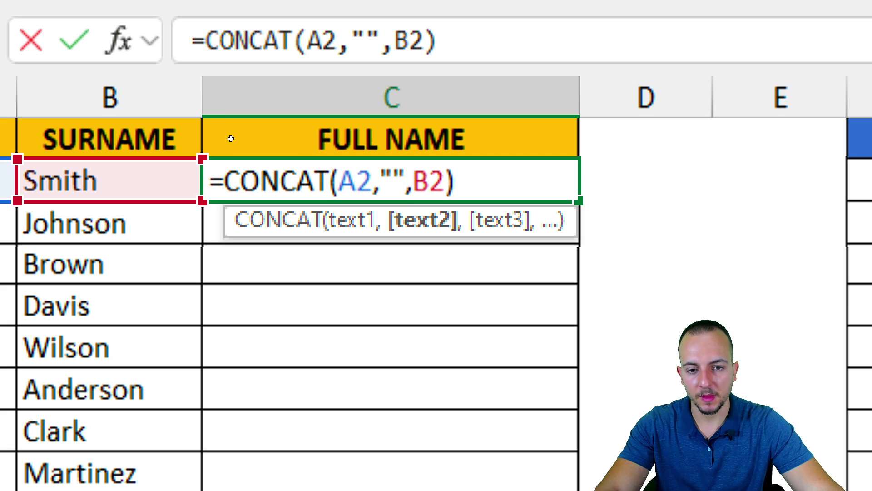
# Step: Put a single space between the quotes so C2 holds =CONCAT(A2," ",B2), enter the formula and reselect C2
pyautogui.click(394, 182)
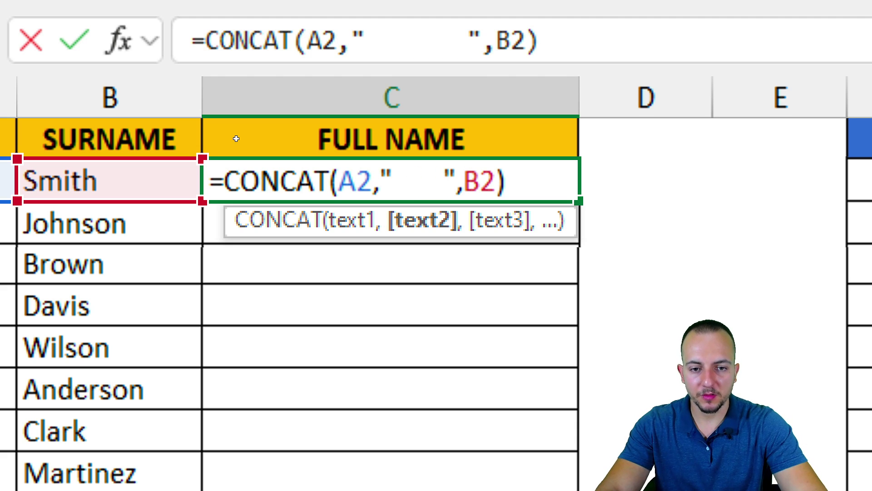
pyautogui.press('BackSpace')
pyautogui.press('BackSpace')
pyautogui.press('BackSpace')
pyautogui.press('BackSpace')
pyautogui.press('BackSpace')
pyautogui.press('BackSpace')
pyautogui.press('BackSpace')
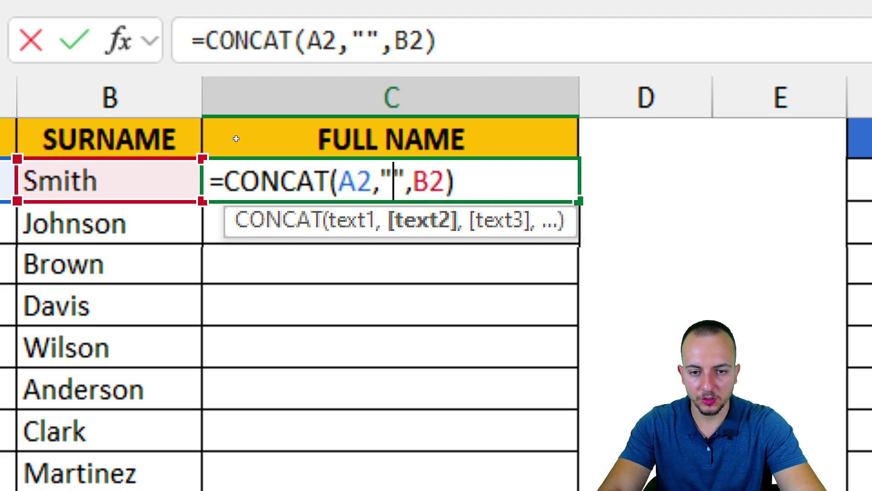
pyautogui.press('Return')
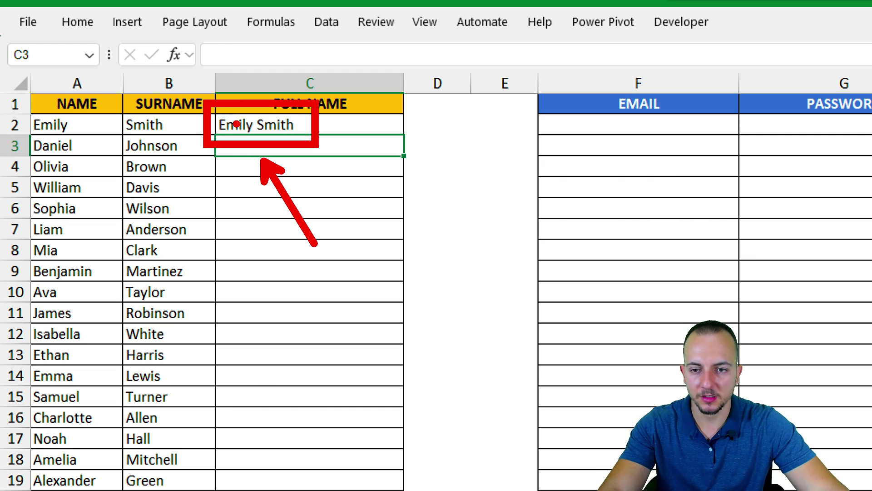
pyautogui.click(314, 125)
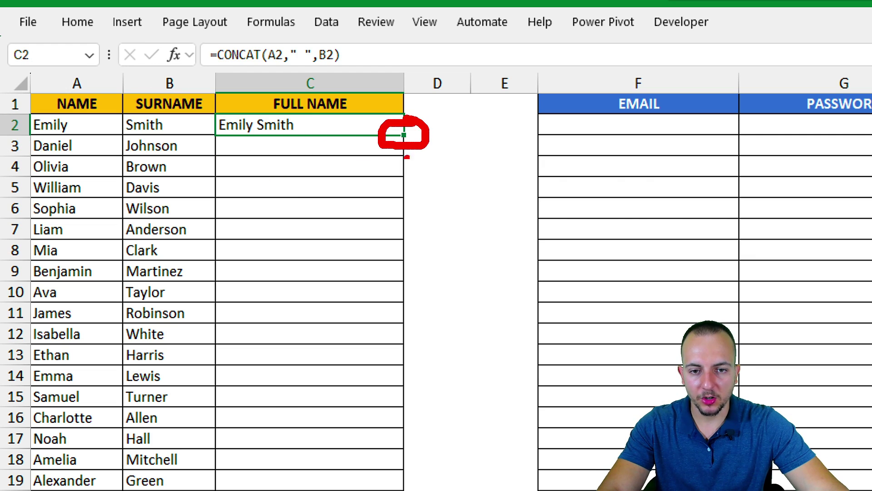
# Step: Fill C2's CONCAT formula down the FULL NAME column for all the listed names
pyautogui.moveTo(408, 136); pyautogui.dragTo(388, 410)
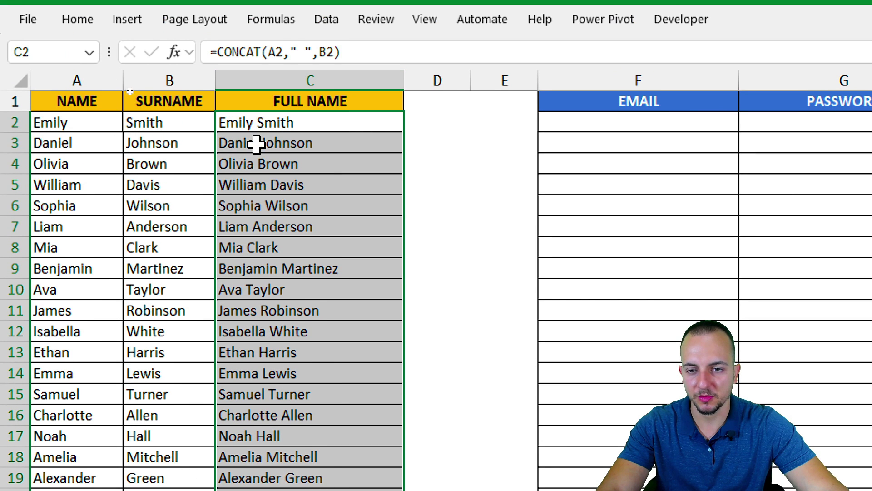
pyautogui.moveTo(263, 1); pyautogui.dragTo(323, 246)
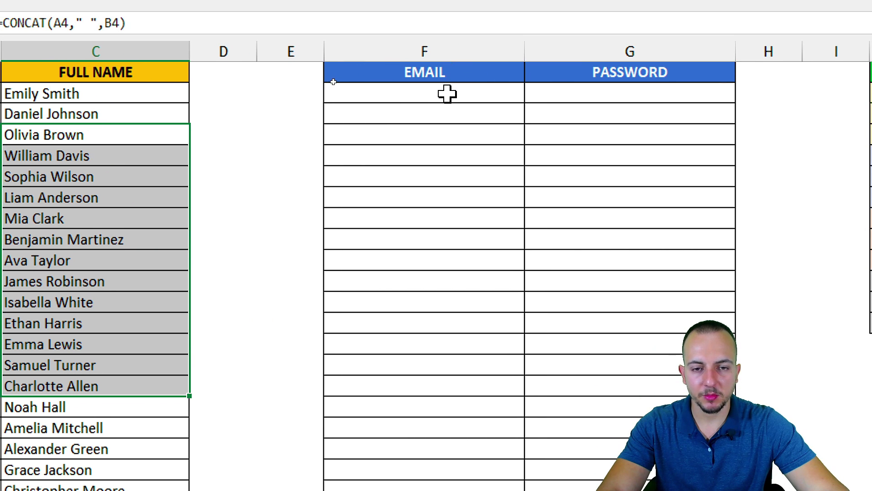
# Step: Start a CONCAT formula in cell F2, the first cell under EMAIL
pyautogui.click(447, 94)
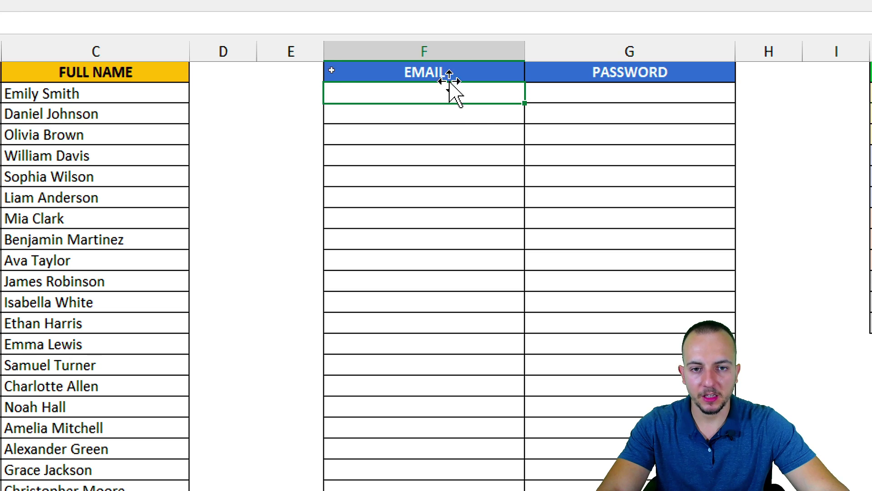
pyautogui.click(426, 52)
pyautogui.click(436, 93)
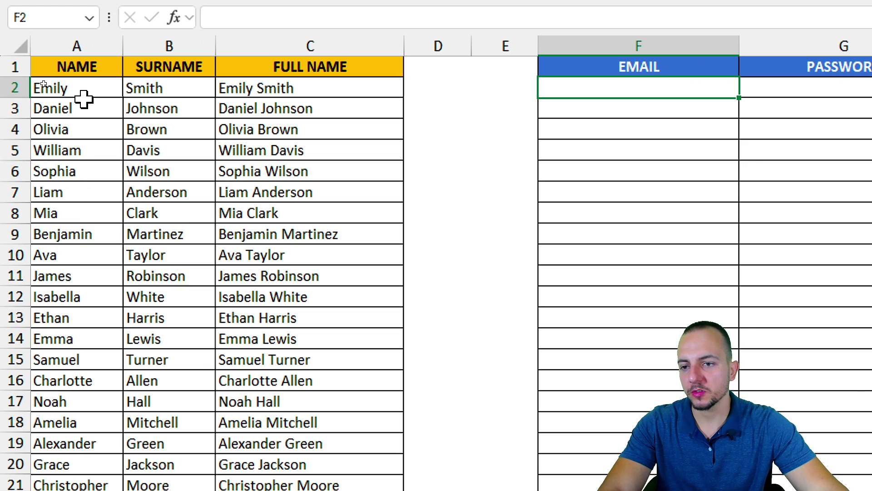
pyautogui.moveTo(93, 70); pyautogui.dragTo(273, 444)
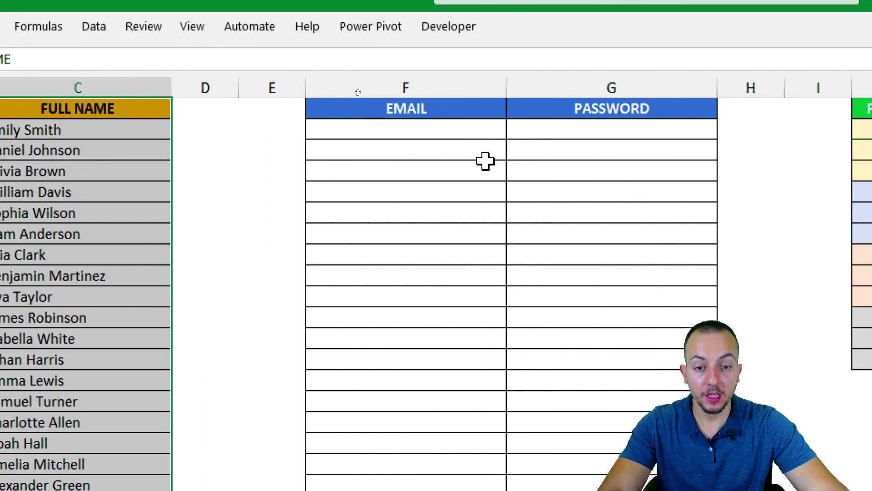
pyautogui.click(685, 48)
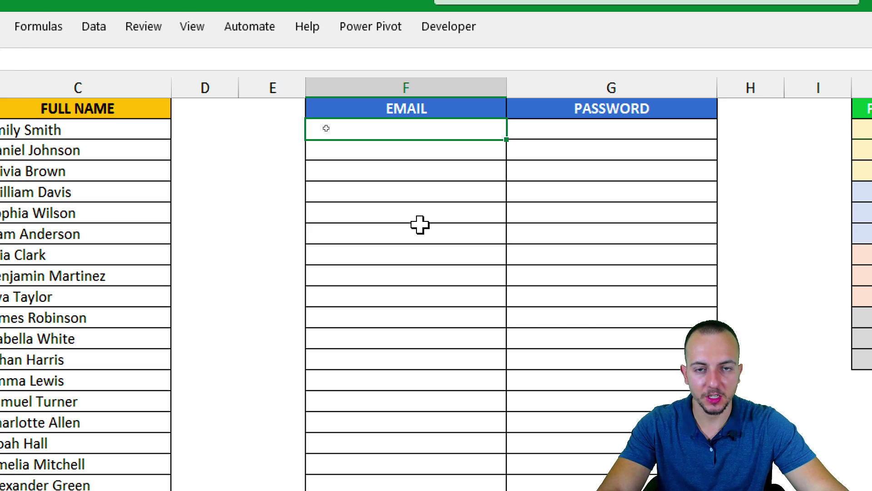
pyautogui.write('=con')
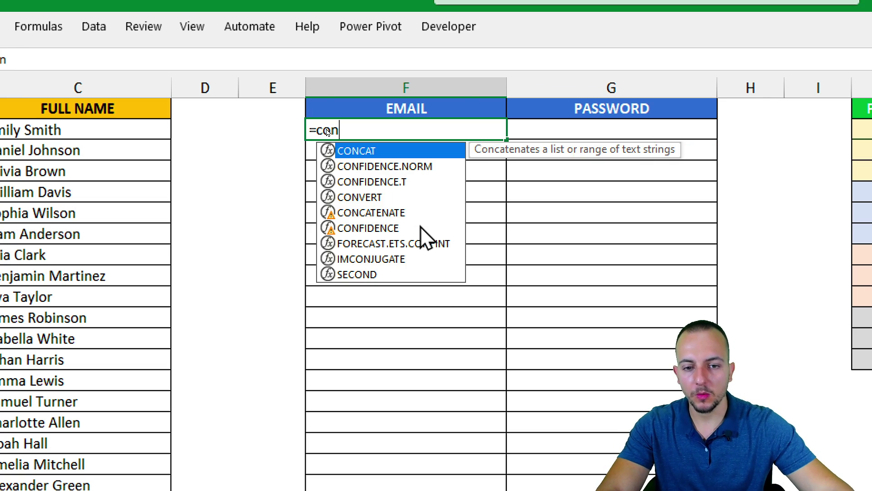
pyautogui.write('ca')
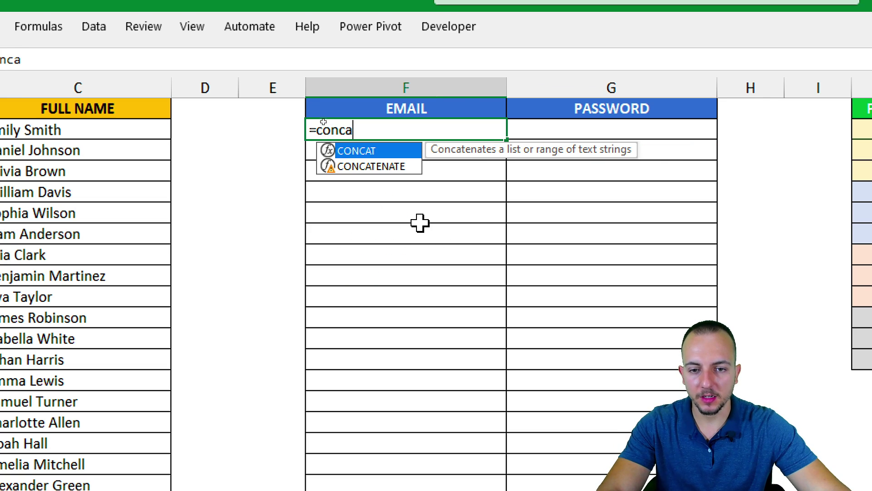
pyautogui.click(389, 167)
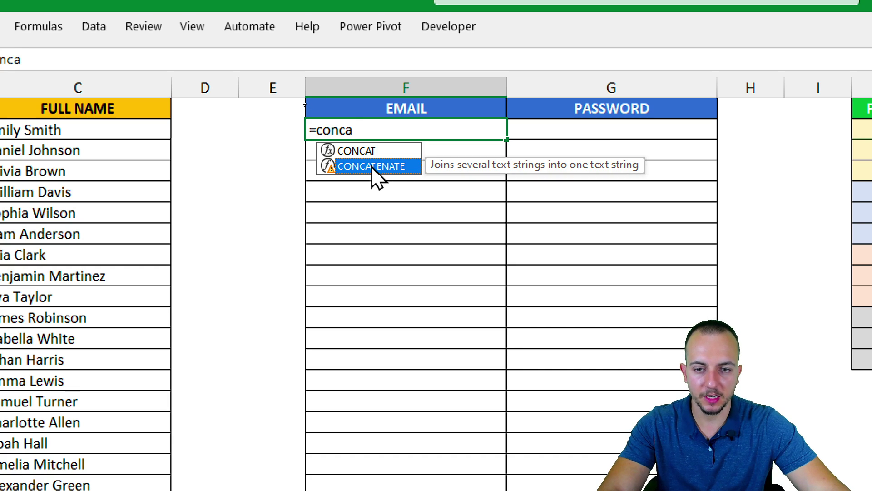
pyautogui.doubleClick(359, 151)
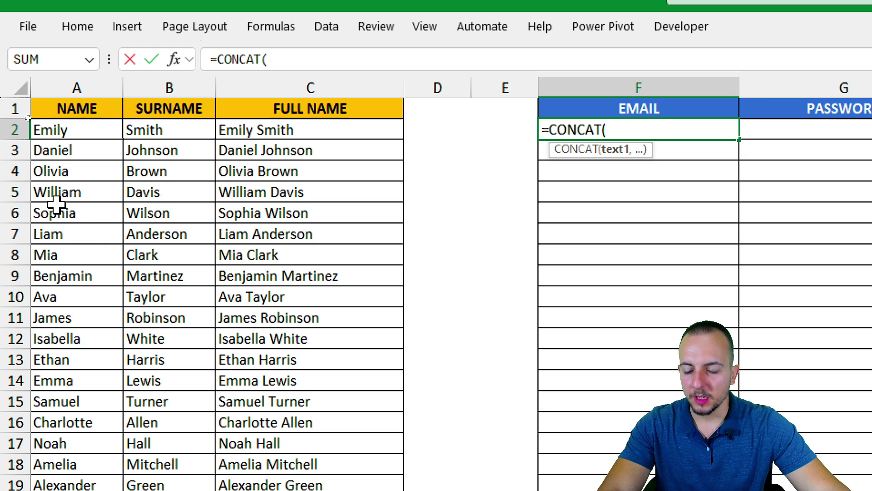
# Step: Add A2 and a quoted period "." as the first two text arguments of F2's CONCAT formula
pyautogui.moveTo(680, 87)
pyautogui.mouseDown()
pyautogui.moveTo(632, 86)
pyautogui.moveTo(680, 93)
pyautogui.mouseUp()
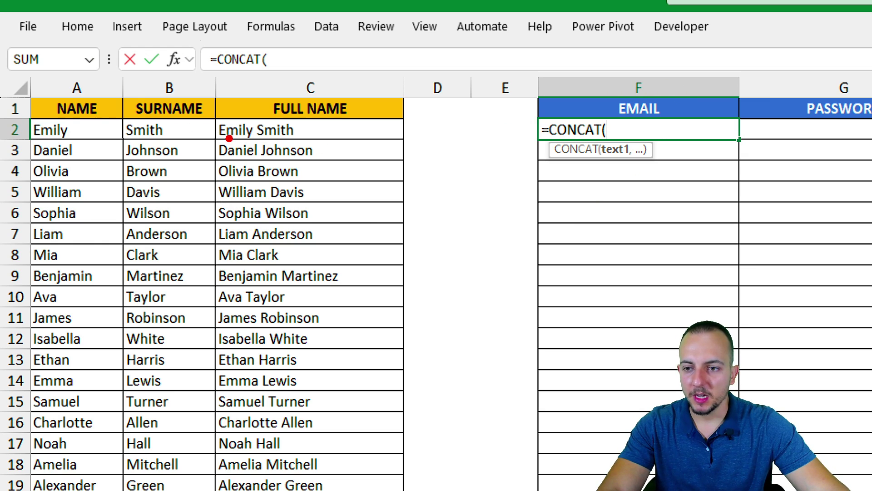
pyautogui.moveTo(72, 108)
pyautogui.mouseDown()
pyautogui.moveTo(55, 108)
pyautogui.moveTo(84, 121)
pyautogui.moveTo(60, 99)
pyautogui.mouseUp()
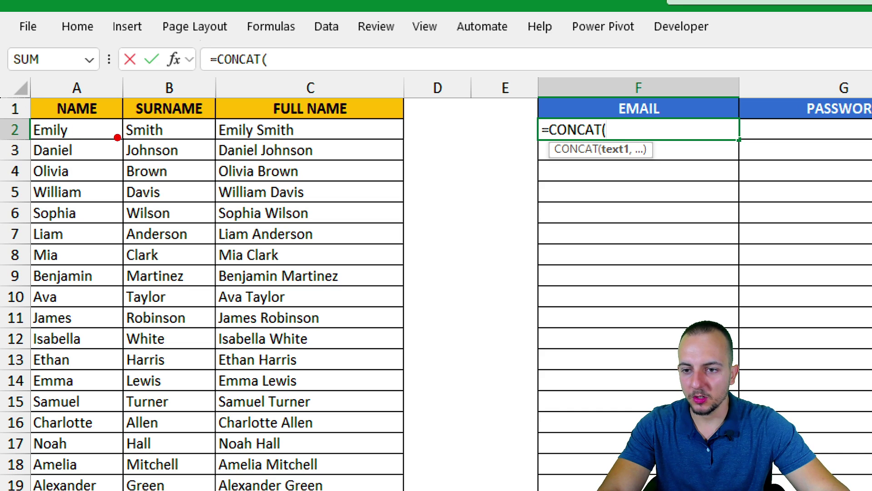
pyautogui.moveTo(108, 135)
pyautogui.mouseDown()
pyautogui.moveTo(137, 105)
pyautogui.moveTo(130, 85)
pyautogui.mouseUp()
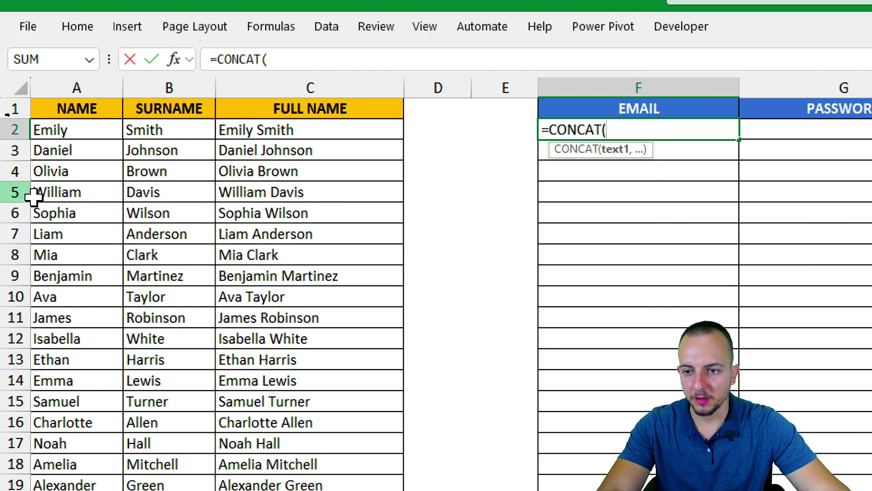
pyautogui.click(104, 129)
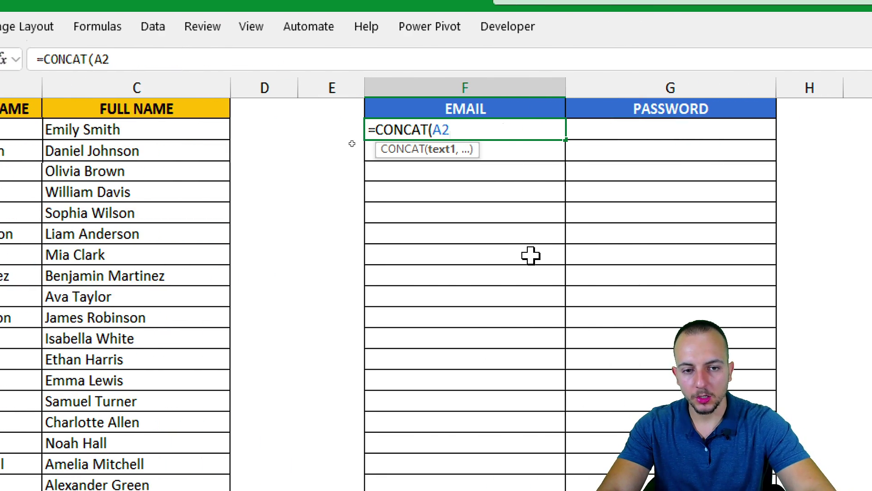
pyautogui.write(',')
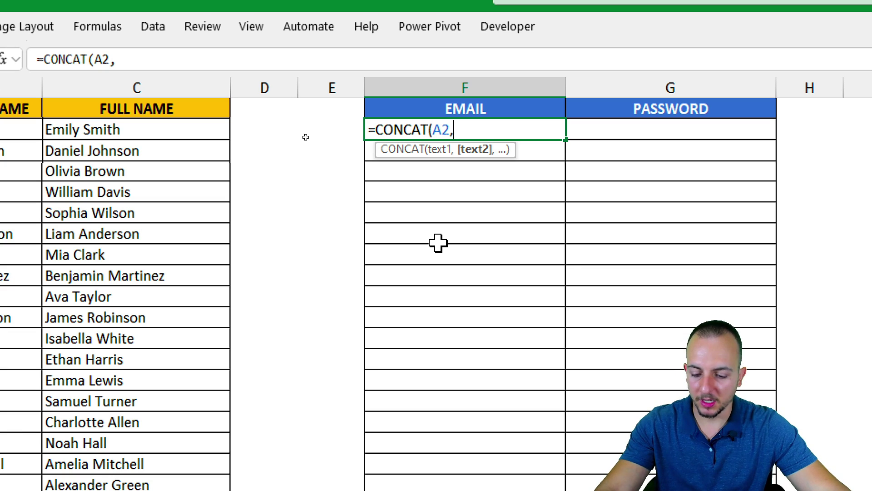
pyautogui.write('".')
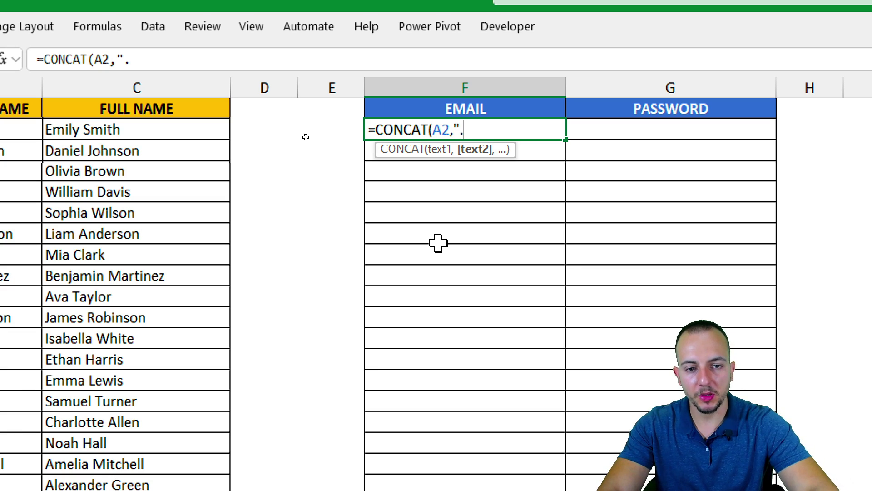
pyautogui.write('"')
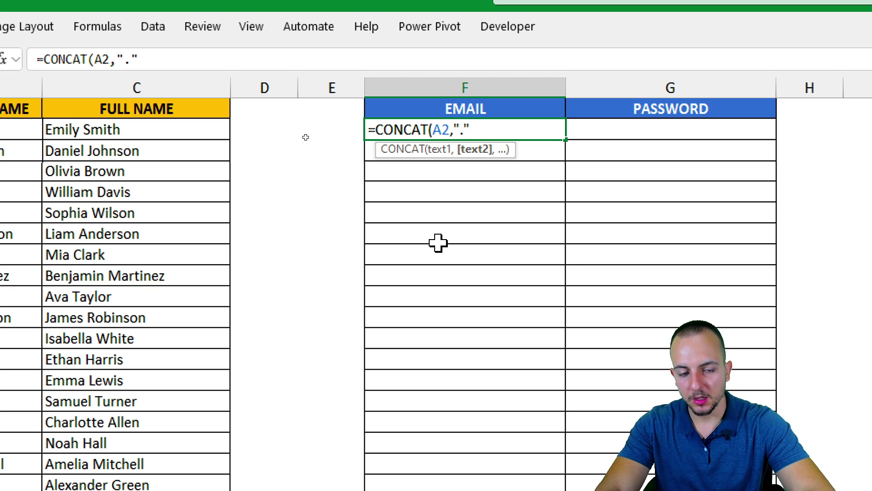
pyautogui.write(',')
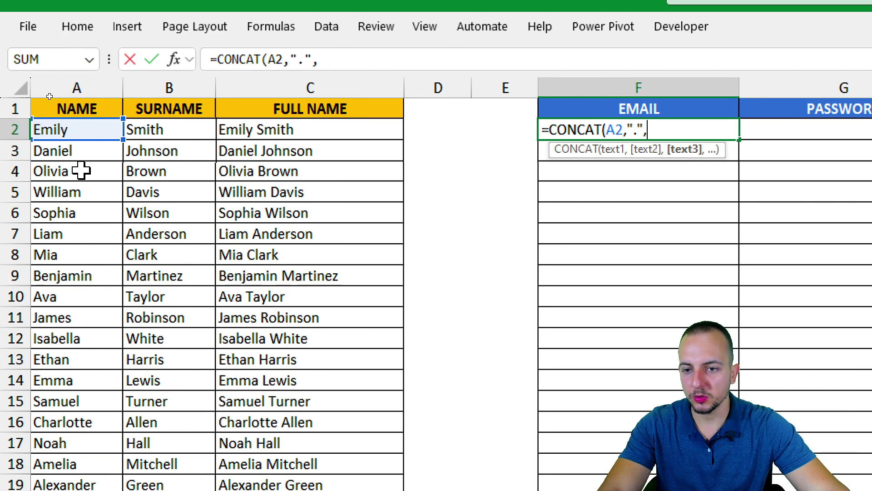
pyautogui.click(148, 130)
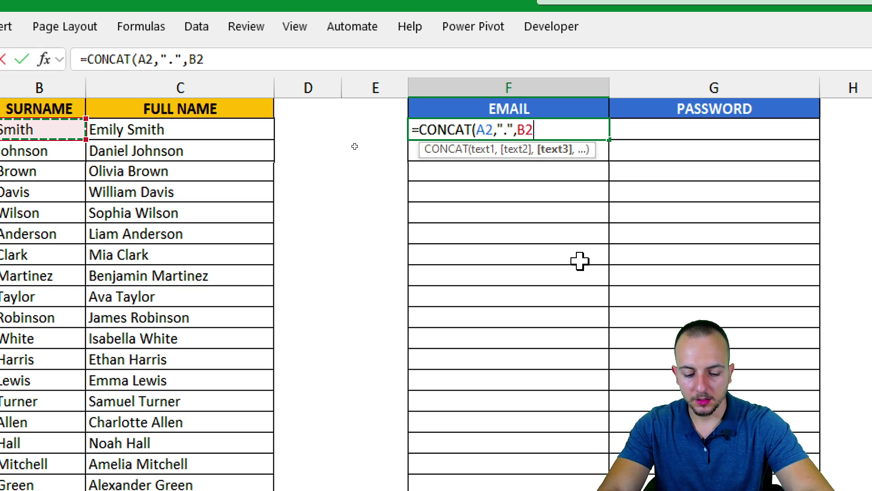
pyautogui.write(',')
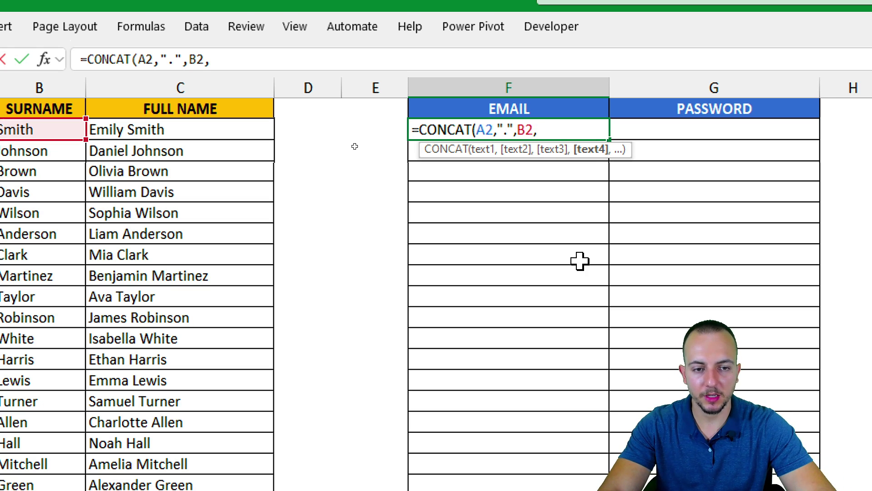
pyautogui.write('"@mail.com')
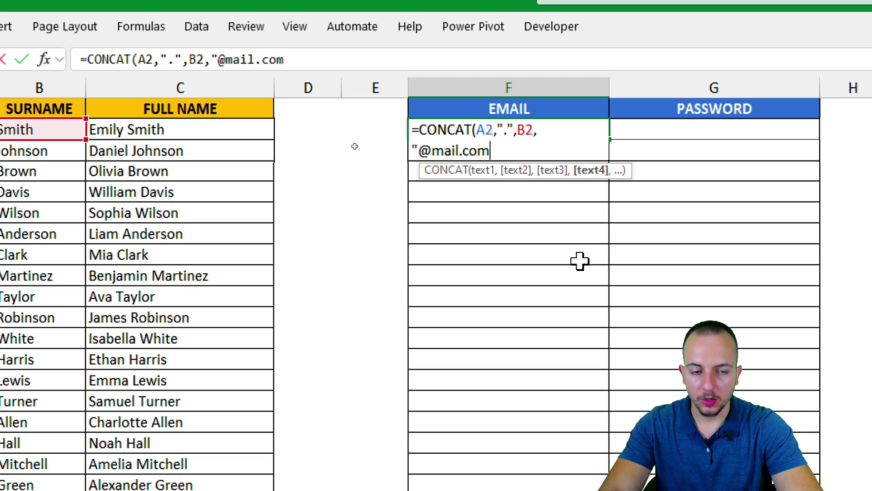
pyautogui.write('")')
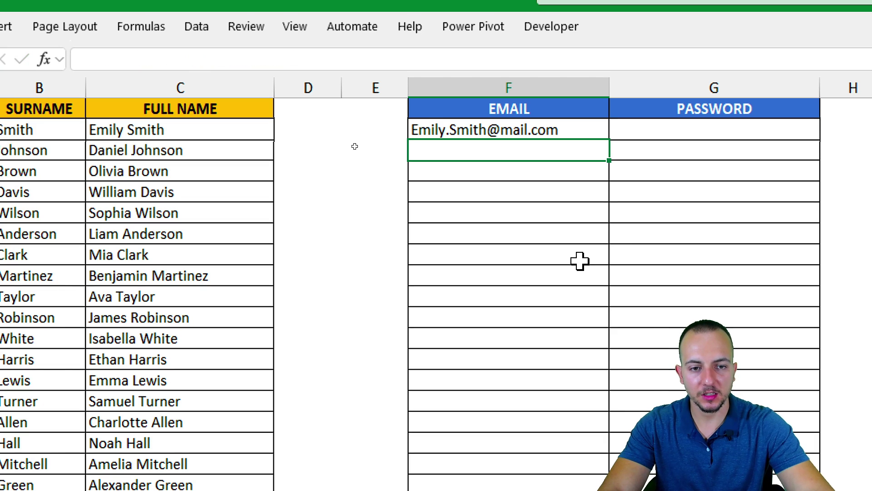
pyautogui.press('Return')
# Step: Fill F2's CONCAT formula down the EMAIL column for all the listed names and reselect F2
pyautogui.moveTo(547, 96)
pyautogui.mouseDown()
pyautogui.moveTo(404, 101)
pyautogui.moveTo(591, 150)
pyautogui.moveTo(543, 94)
pyautogui.mouseUp()
pyautogui.moveTo(446, 181); pyautogui.dragTo(404, 247)
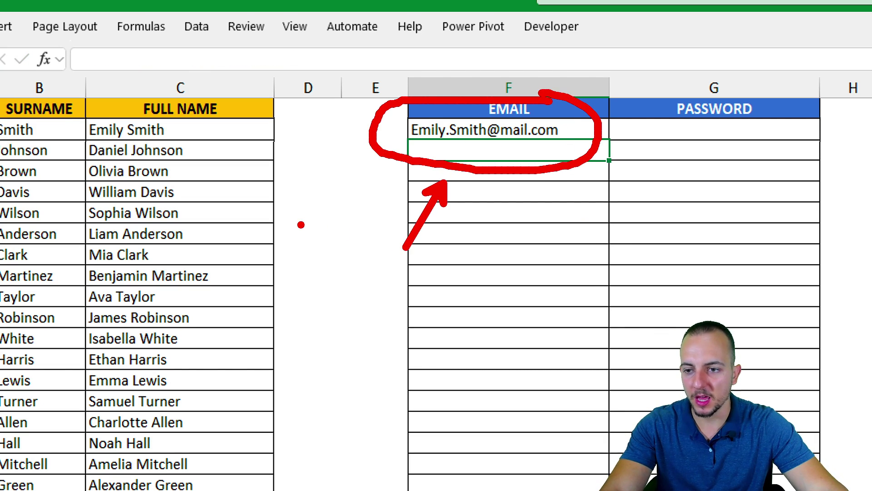
pyautogui.press('Escape')
pyautogui.moveTo(0, 129); pyautogui.dragTo(212, 130)
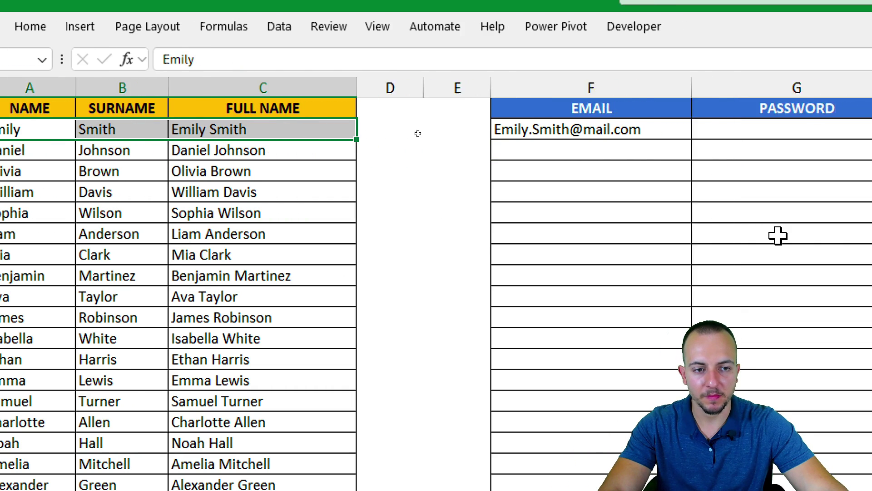
pyautogui.click(636, 132)
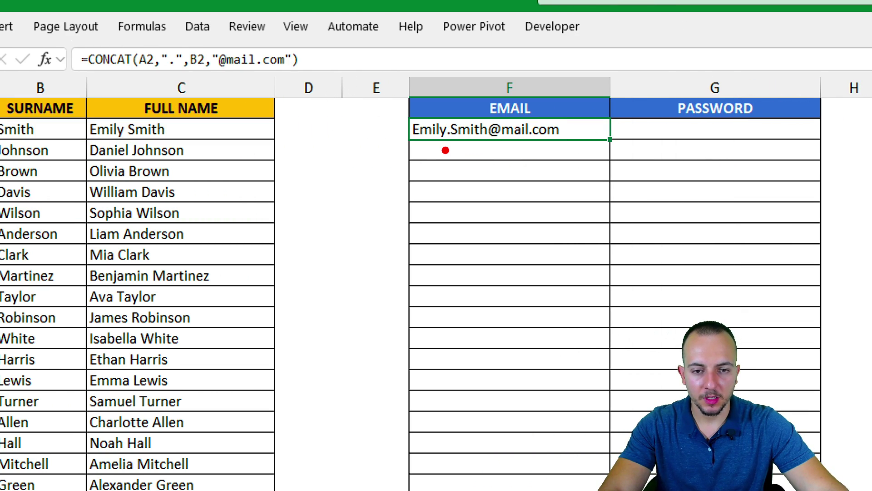
pyautogui.moveTo(425, 150)
pyautogui.mouseDown()
pyautogui.moveTo(416, 111)
pyautogui.moveTo(484, 119)
pyautogui.mouseUp()
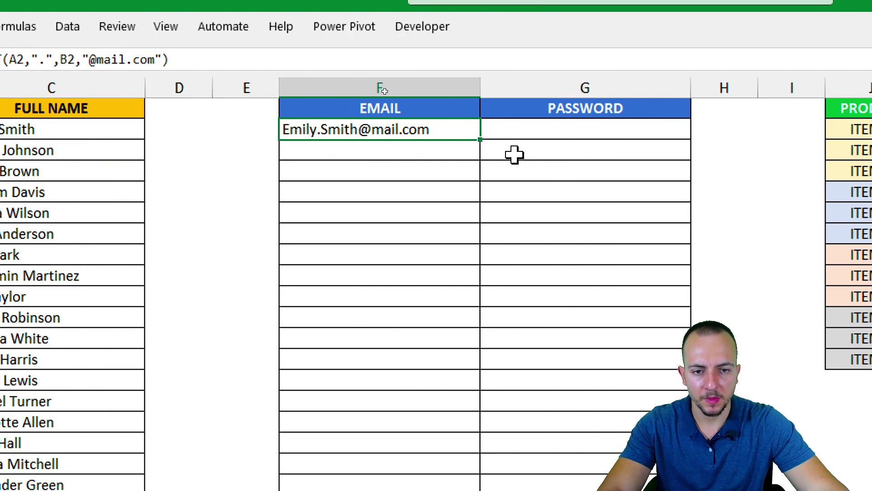
pyautogui.moveTo(485, 141); pyautogui.dragTo(466, 427)
pyautogui.click(448, 128)
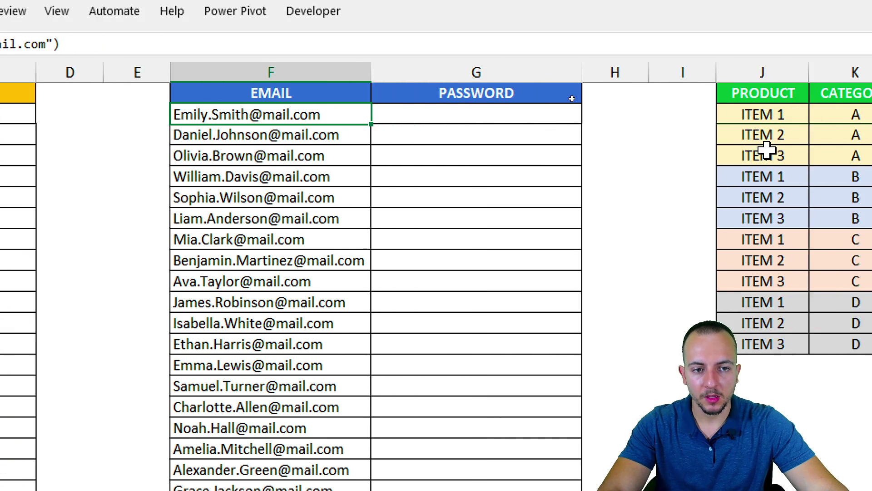
# Step: Start a CONCAT formula in cell G2, the first cell under PASSWORD
pyautogui.click(520, 111)
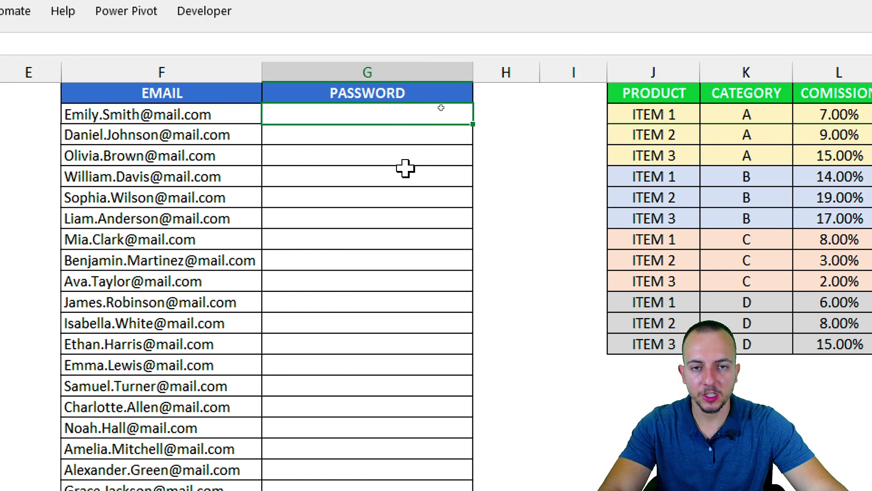
pyautogui.moveTo(386, 114); pyautogui.dragTo(374, 288)
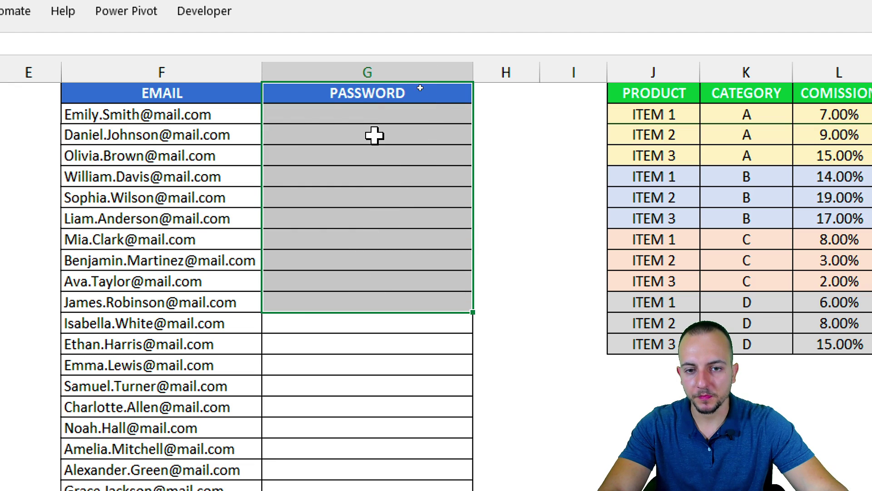
pyautogui.click(345, 114)
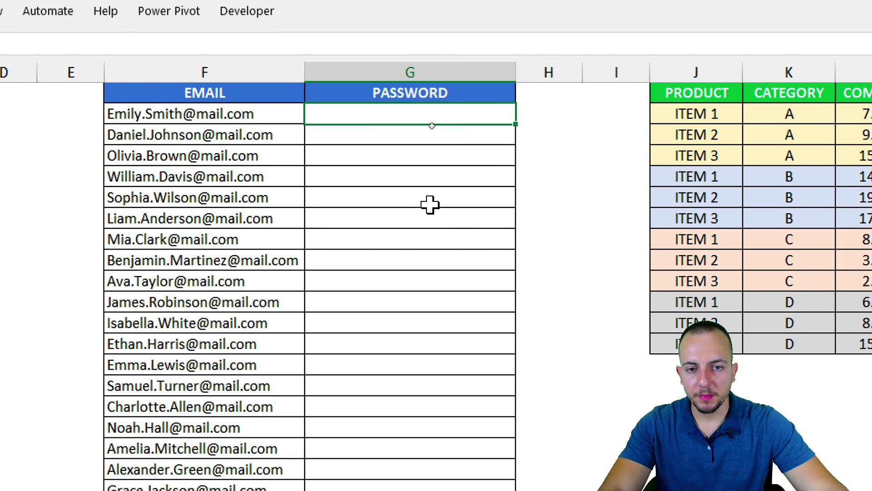
pyautogui.write('conc')
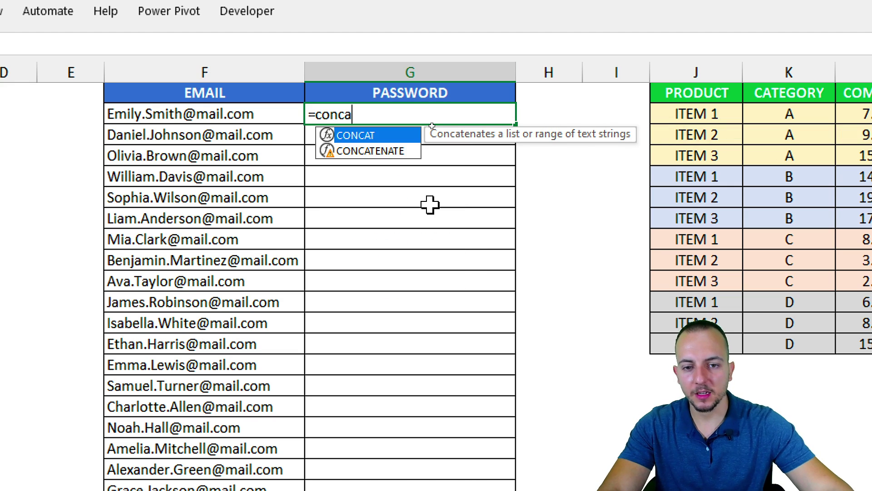
pyautogui.write('a')
pyautogui.doubleClick(388, 136)
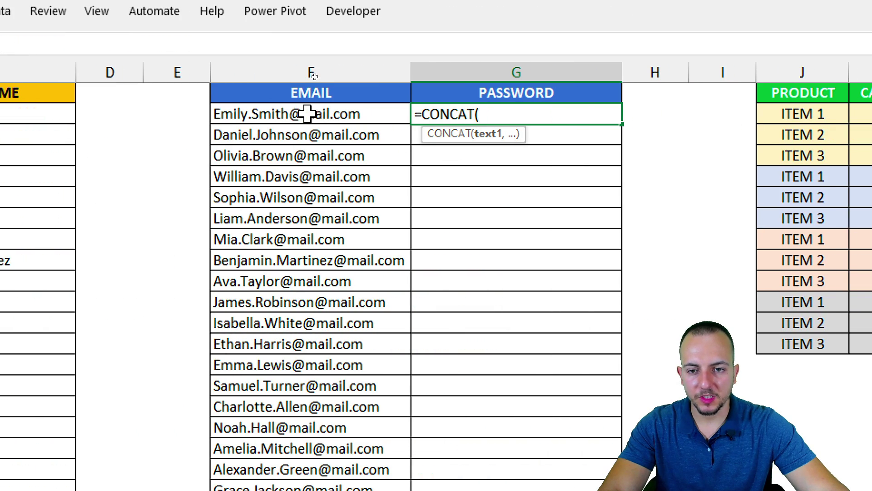
# Step: Complete G2's CONCAT formula with F2 and the quoted password suffix as its text arguments and enter it
pyautogui.click(308, 114)
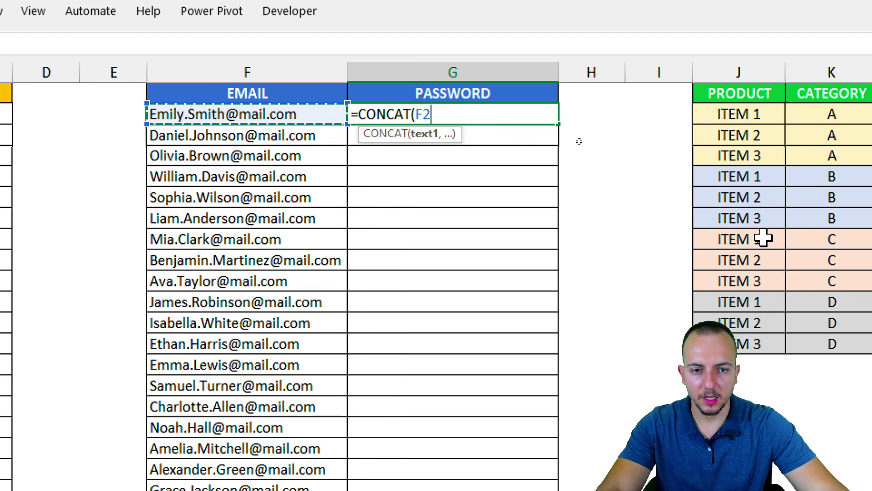
pyautogui.write(',"123')
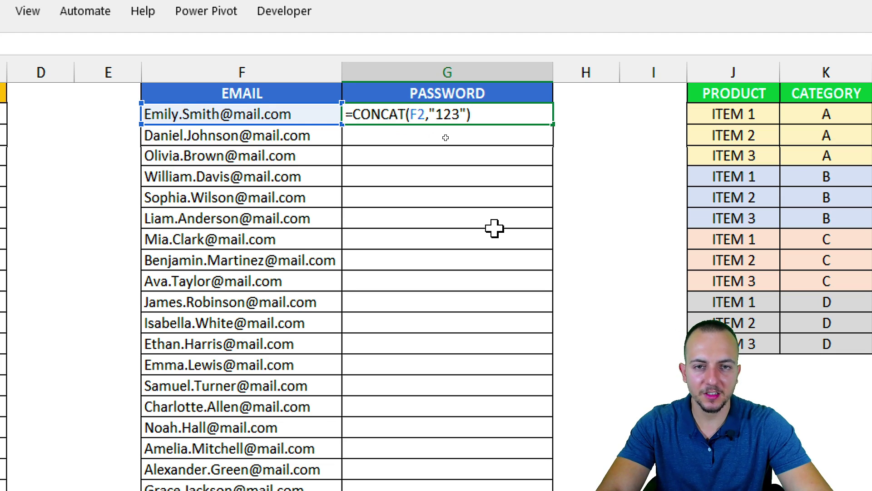
pyautogui.press('Return')
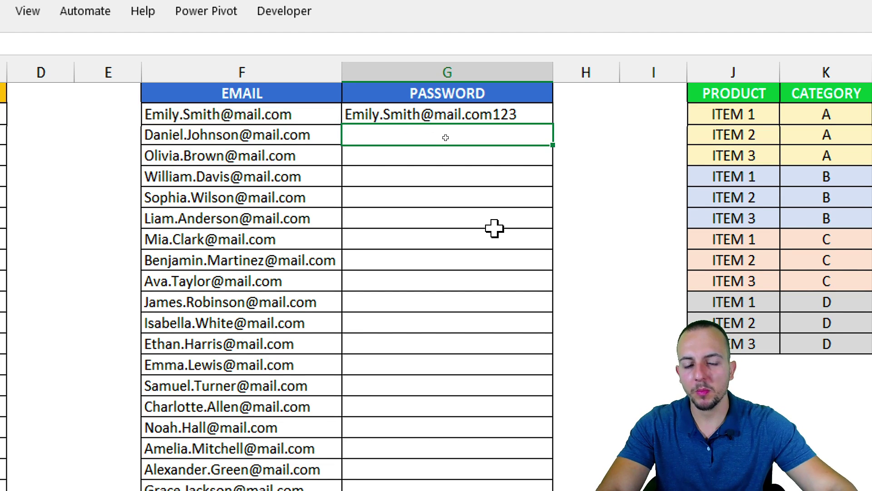
# Step: Fill G2's CONCAT formula down the PASSWORD column for all the listed emails and reselect G2
pyautogui.click(543, 109)
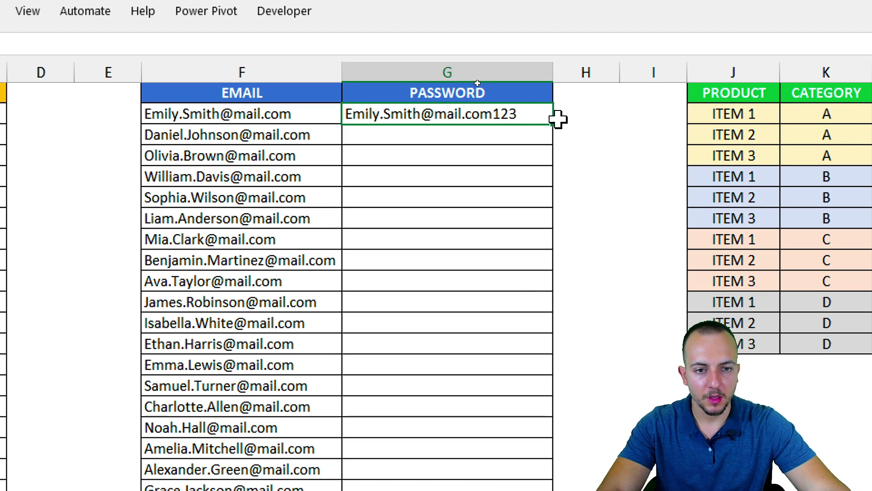
pyautogui.moveTo(548, 116); pyautogui.dragTo(502, 428)
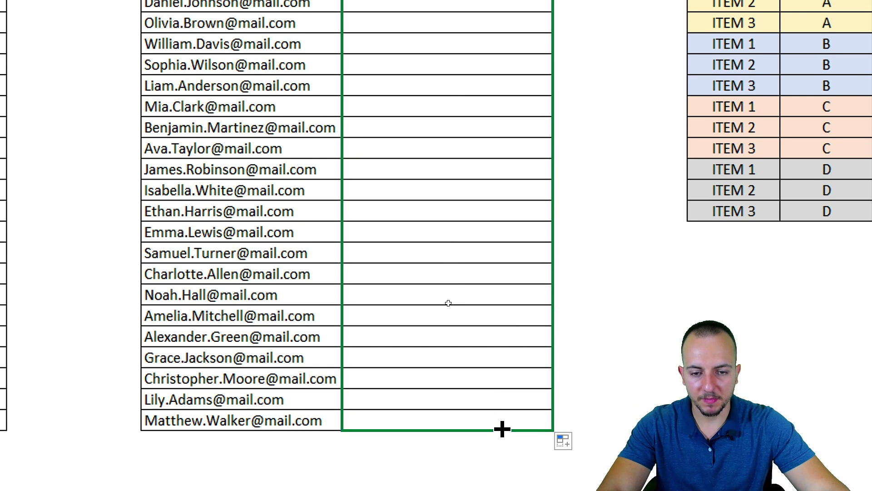
pyautogui.hotkey('ctrl', 'd')
pyautogui.click(510, 117)
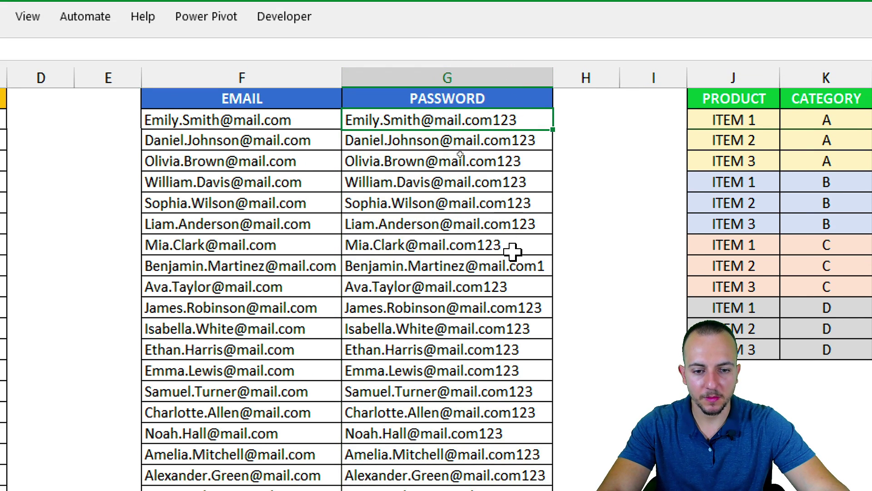
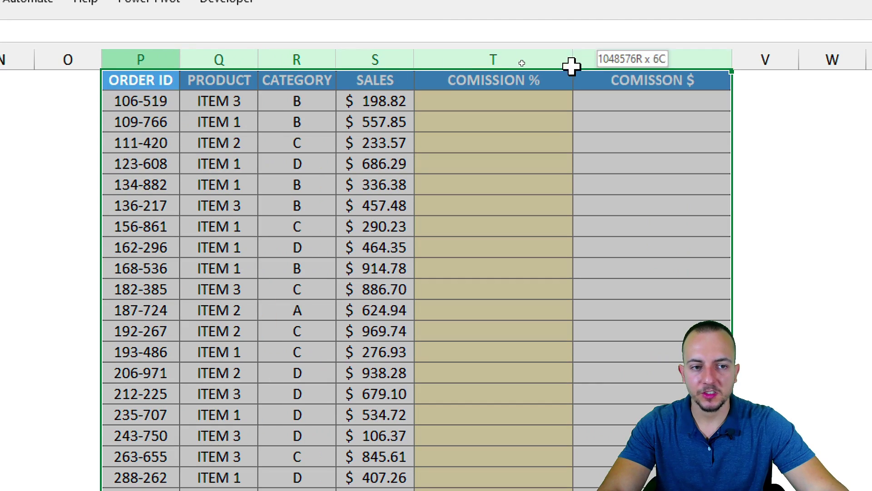
# Step: Examine the orders table's empty COMISSION % and COMISSON $ columns alongside each order's product, category and sales
pyautogui.click(521, 100)
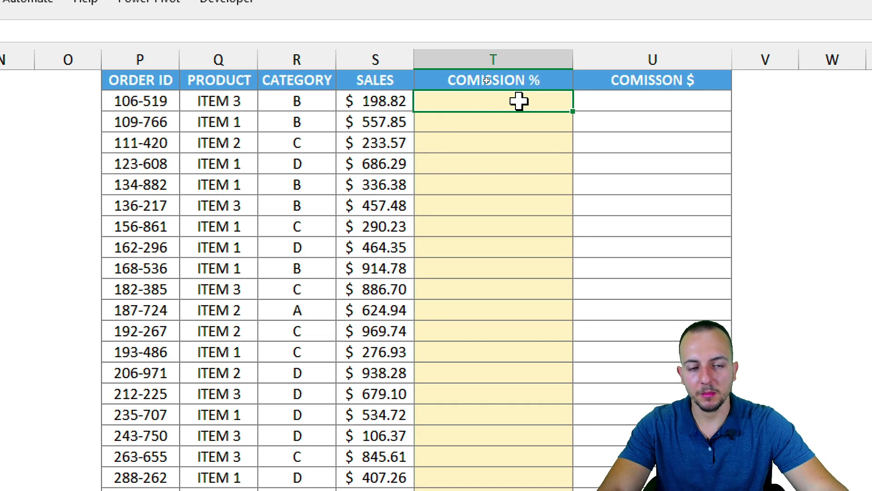
pyautogui.click(516, 55)
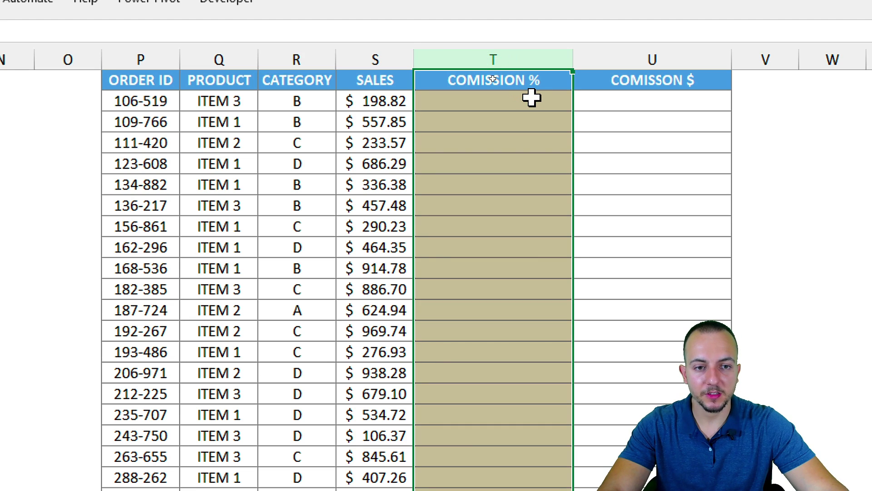
pyautogui.click(633, 58)
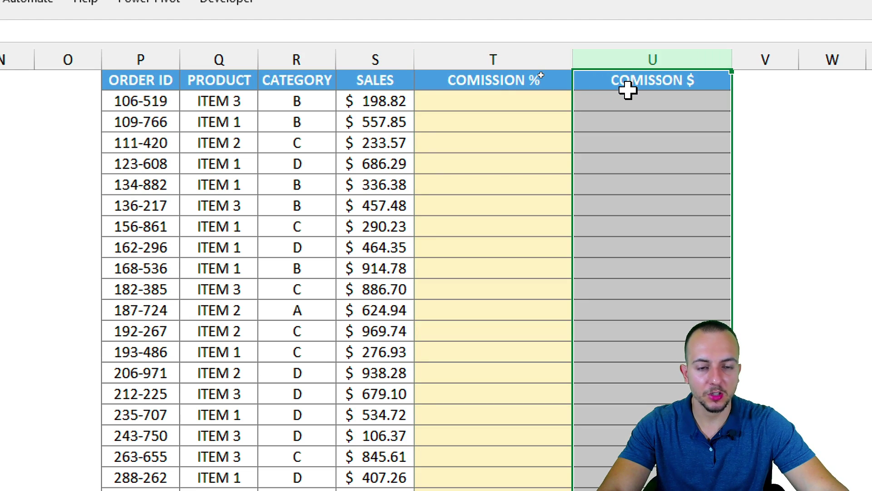
pyautogui.click(490, 101)
pyautogui.click(532, 55)
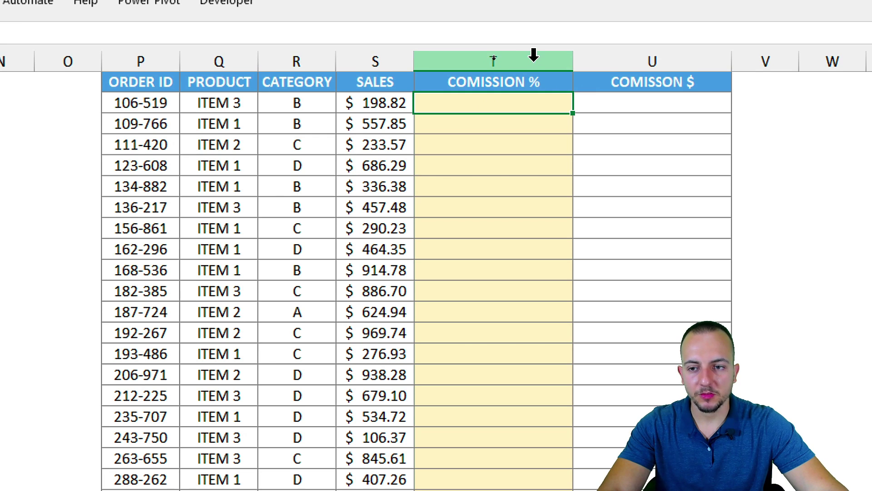
pyautogui.click(590, 61)
pyautogui.click(444, 108)
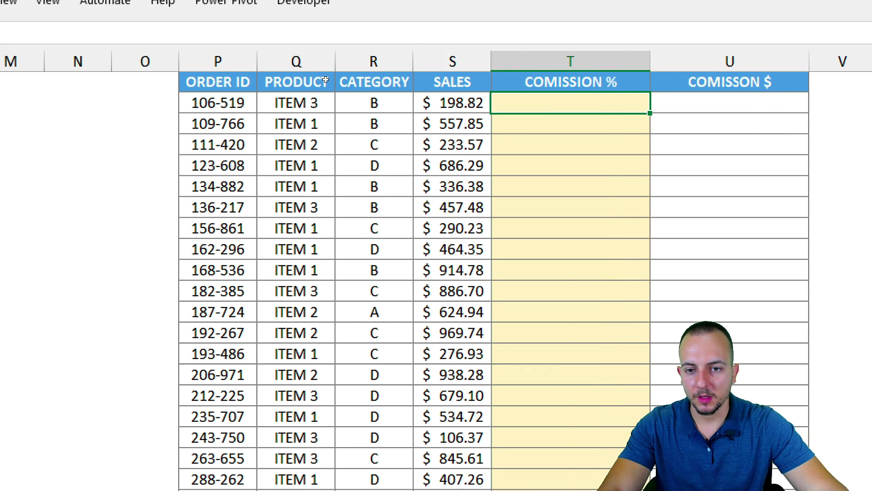
pyautogui.moveTo(256, 85)
pyautogui.mouseDown()
pyautogui.moveTo(272, 100)
pyautogui.moveTo(330, 118)
pyautogui.mouseUp()
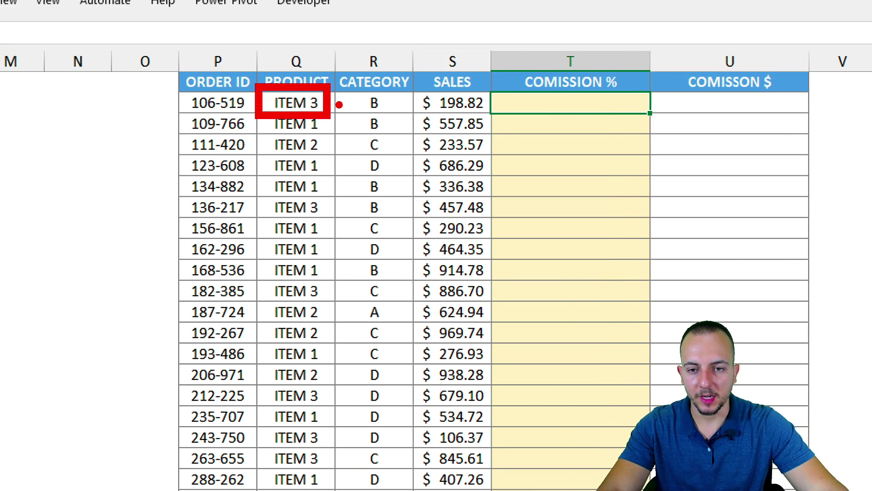
pyautogui.moveTo(355, 84)
pyautogui.mouseDown()
pyautogui.moveTo(408, 127)
pyautogui.moveTo(530, 138)
pyautogui.moveTo(548, 124)
pyautogui.mouseUp()
pyautogui.moveTo(502, 136); pyautogui.dragTo(558, 147)
pyautogui.moveTo(492, 195)
pyautogui.mouseDown()
pyautogui.moveTo(543, 190)
pyautogui.moveTo(727, 102)
pyautogui.mouseUp()
pyautogui.press('Escape')
pyautogui.click(732, 105)
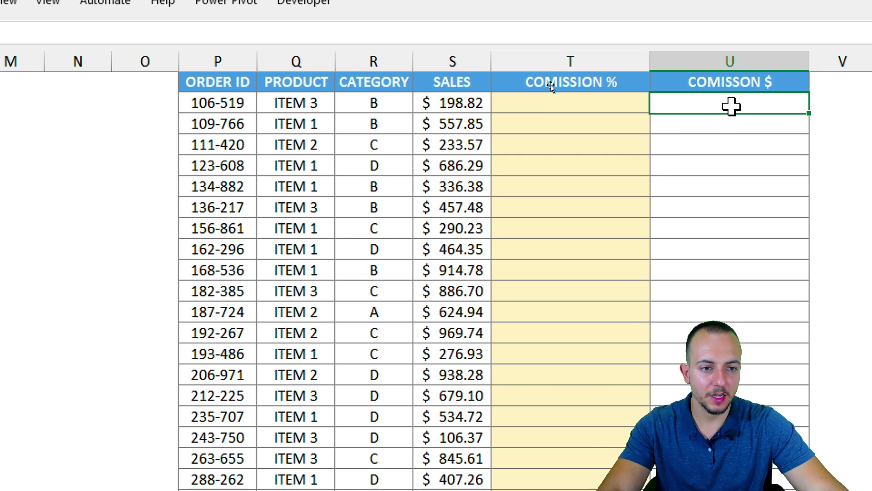
pyautogui.click(566, 103)
pyautogui.hotkey('ctrl', '2')
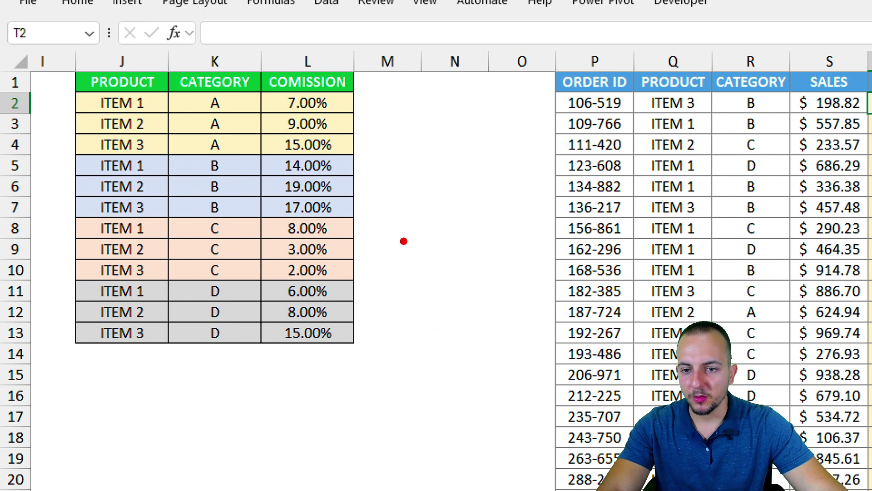
# Step: Examine how product and category combinations determine the rates in the commission table in columns J to L
pyautogui.moveTo(69, 45)
pyautogui.mouseDown()
pyautogui.moveTo(71, 58)
pyautogui.moveTo(360, 357)
pyautogui.mouseUp()
pyautogui.moveTo(381, 325); pyautogui.dragTo(489, 287)
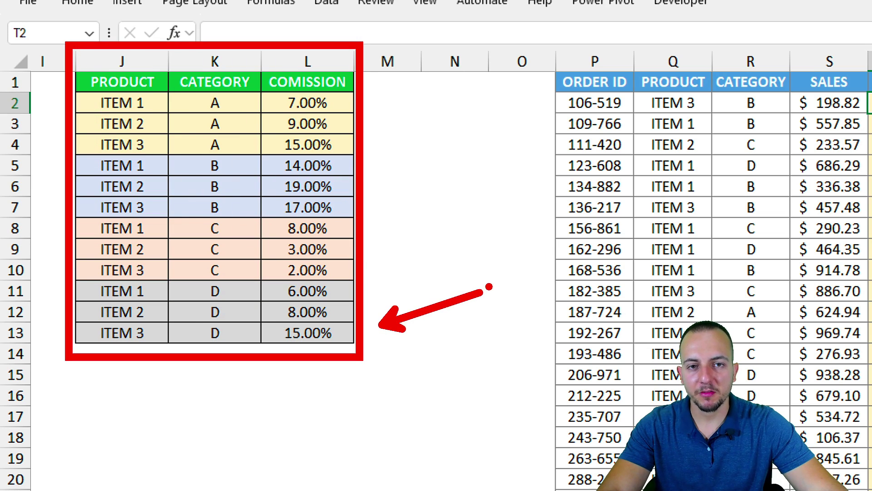
pyautogui.hotkey('ctrl', 'z')
pyautogui.hotkey('ctrl', 'z')
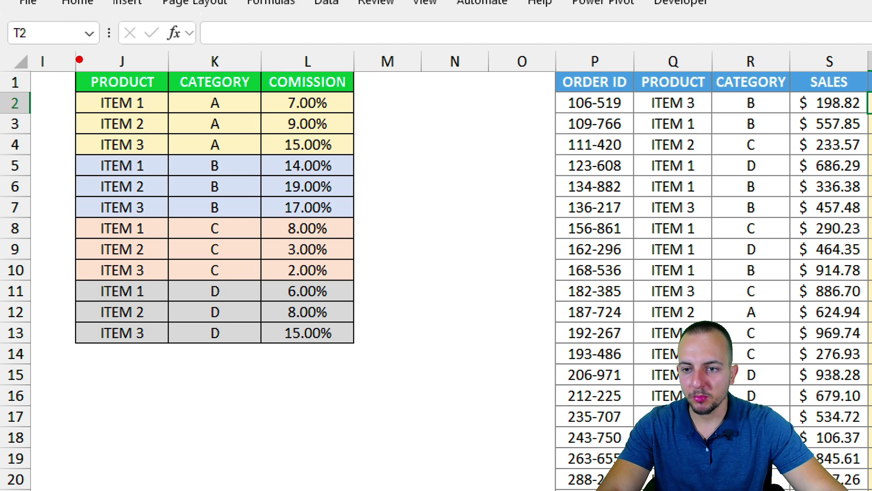
pyautogui.moveTo(83, 102); pyautogui.dragTo(55, 82)
pyautogui.moveTo(83, 124); pyautogui.dragTo(45, 110)
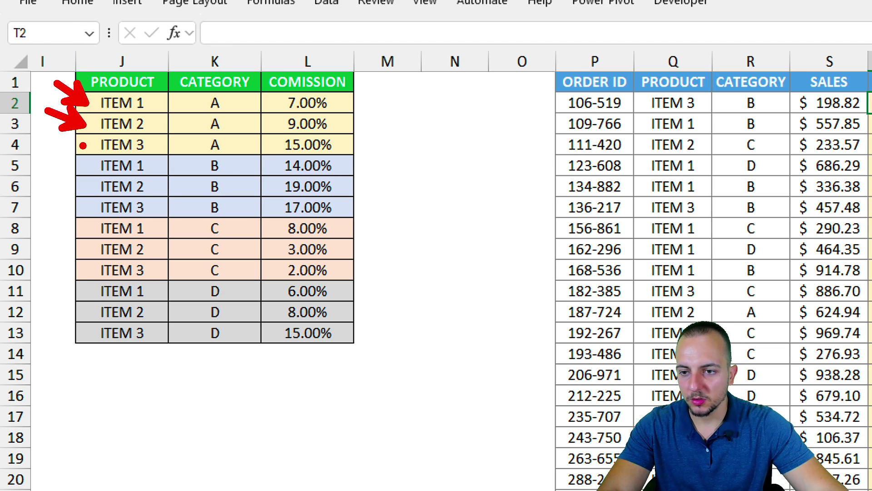
pyautogui.moveTo(82, 145); pyautogui.dragTo(42, 144)
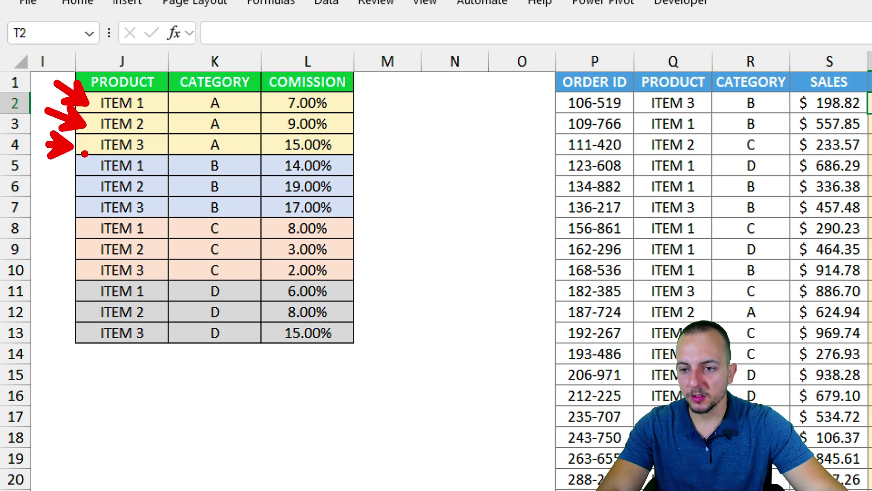
pyautogui.moveTo(84, 154); pyautogui.dragTo(160, 218)
pyautogui.moveTo(85, 219)
pyautogui.mouseDown()
pyautogui.moveTo(159, 264)
pyautogui.moveTo(160, 281)
pyautogui.mouseUp()
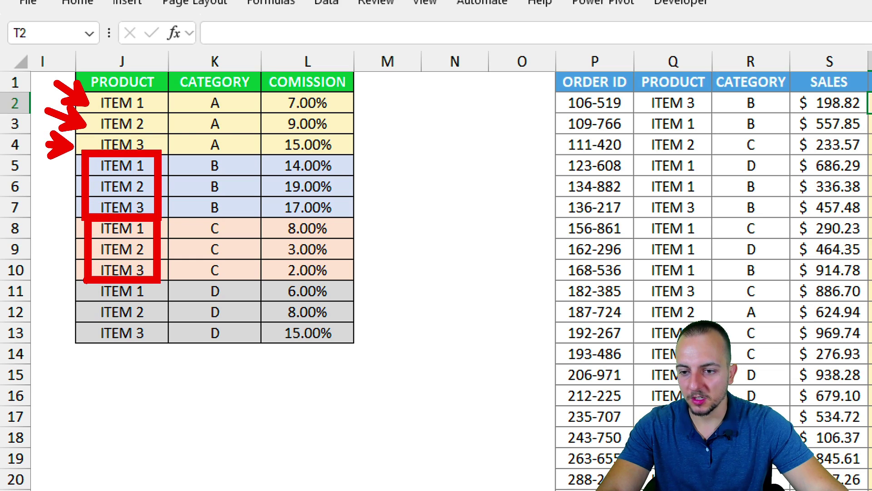
pyautogui.moveTo(85, 278); pyautogui.dragTo(160, 353)
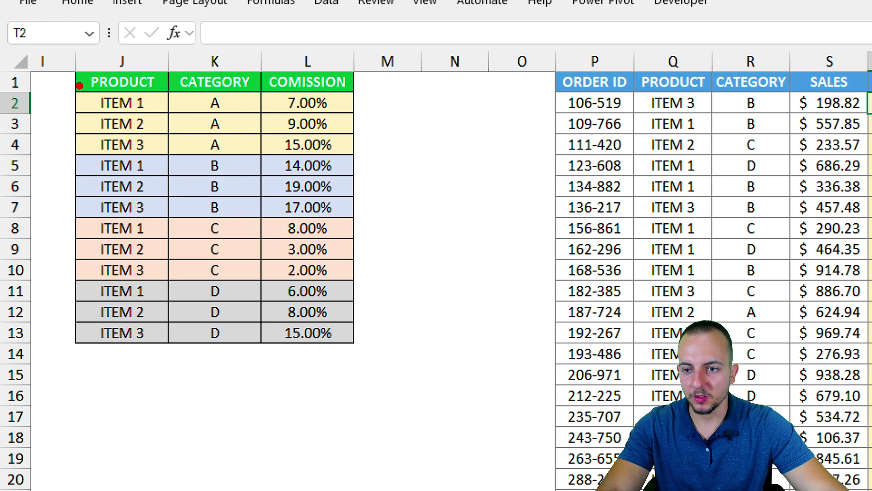
pyautogui.moveTo(79, 85); pyautogui.dragTo(233, 117)
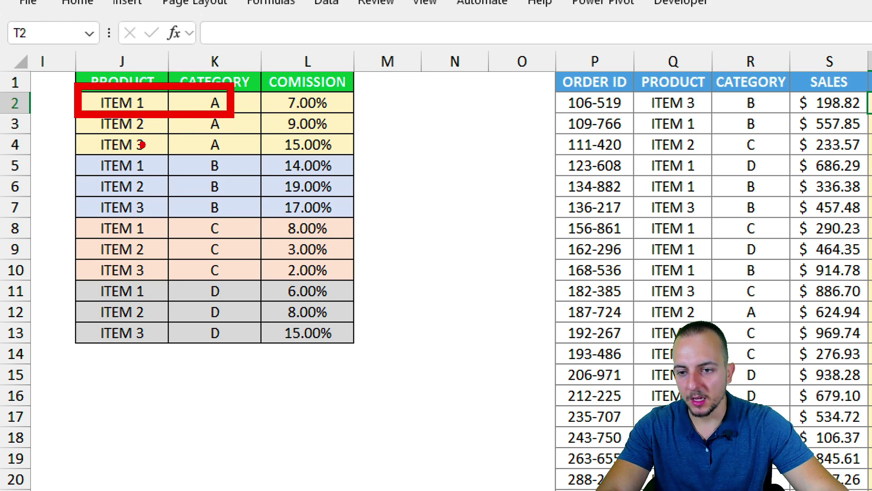
pyautogui.moveTo(85, 151); pyautogui.dragTo(237, 177)
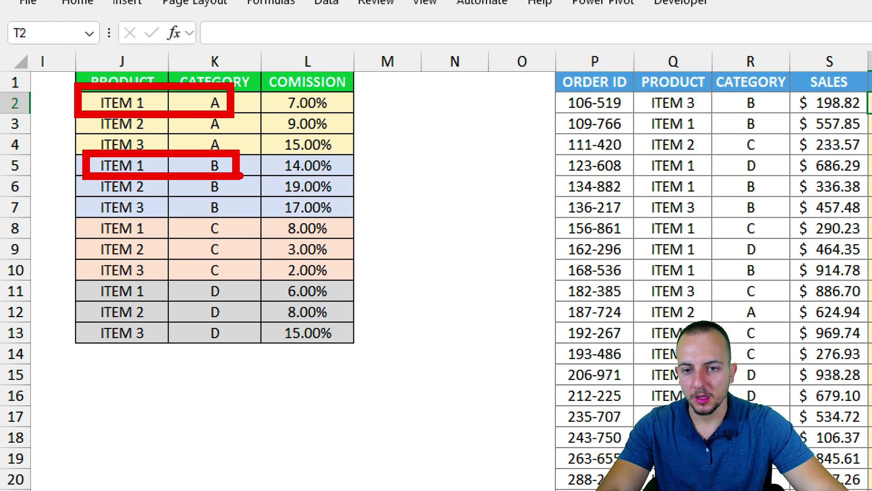
pyautogui.moveTo(241, 103); pyautogui.dragTo(271, 103)
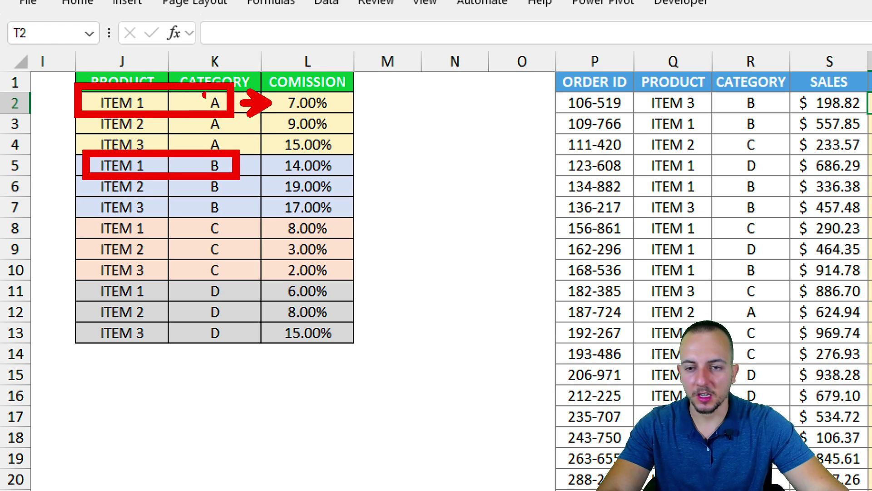
pyautogui.moveTo(219, 167); pyautogui.dragTo(276, 167)
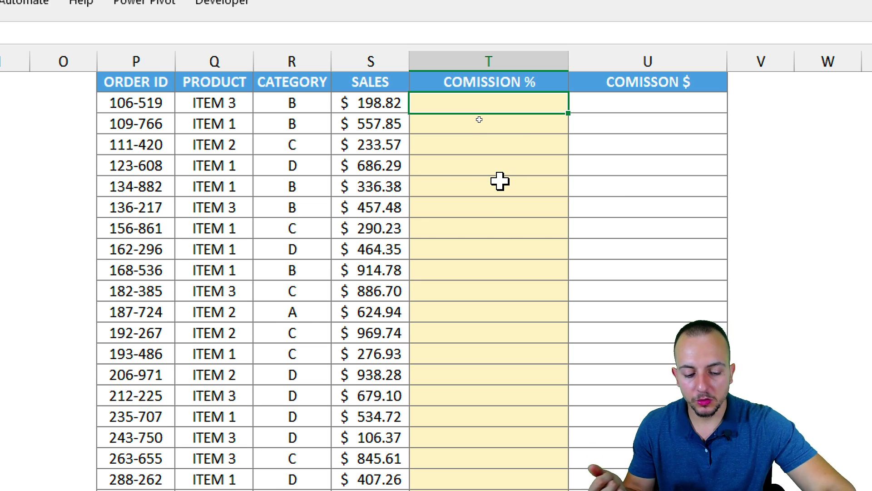
pyautogui.write('=vlok')
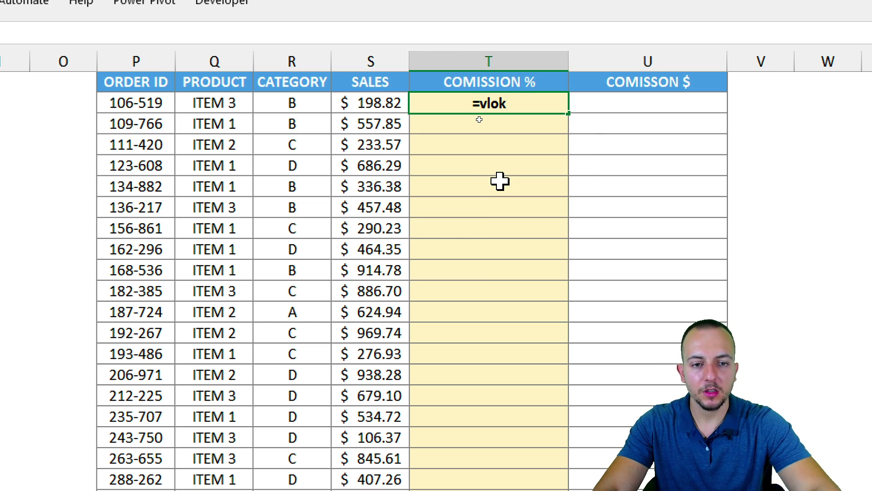
pyautogui.press('BackSpace')
pyautogui.press('Tab')
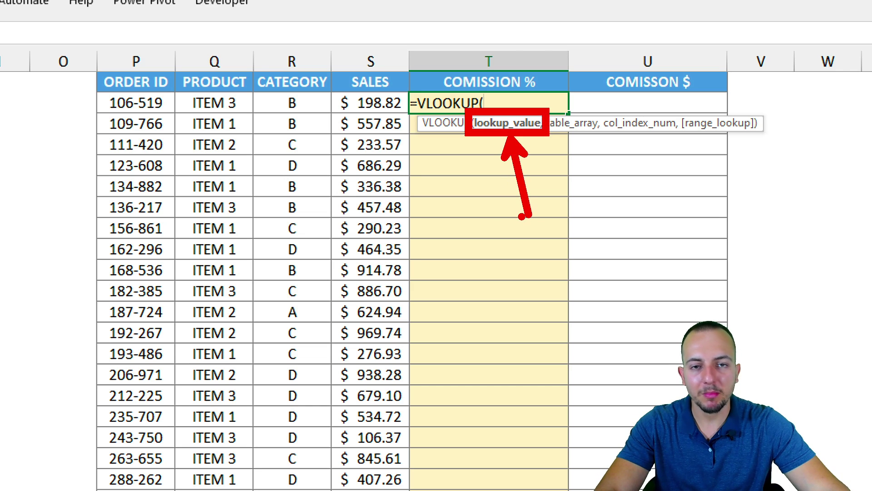
pyautogui.moveTo(179, 81)
pyautogui.mouseDown()
pyautogui.moveTo(214, 105)
pyautogui.moveTo(256, 116)
pyautogui.mouseUp()
pyautogui.moveTo(271, 87); pyautogui.dragTo(313, 117)
pyautogui.moveTo(234, 54)
pyautogui.mouseDown()
pyautogui.moveTo(213, 98)
pyautogui.moveTo(239, 68)
pyautogui.mouseUp()
pyautogui.moveTo(254, 89)
pyautogui.mouseDown()
pyautogui.moveTo(320, 52)
pyautogui.moveTo(261, 93)
pyautogui.mouseUp()
pyautogui.moveTo(242, 48); pyautogui.dragTo(269, 61)
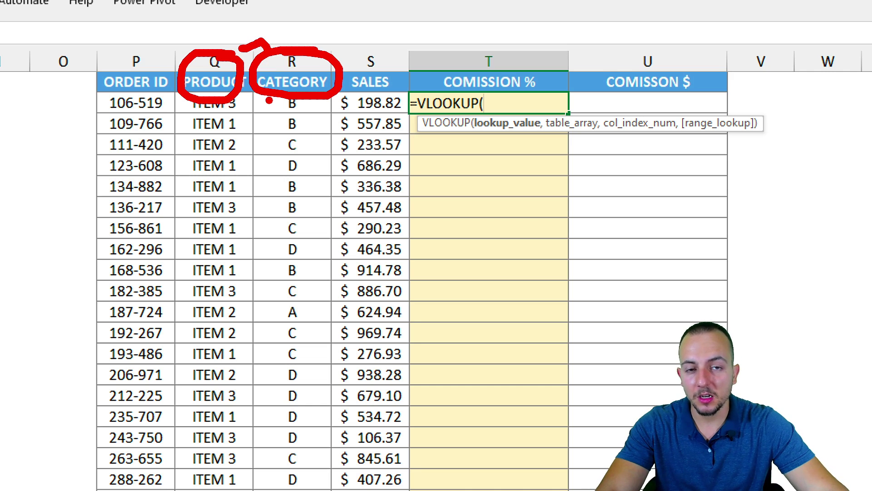
pyautogui.press('Escape')
pyautogui.press('Escape')
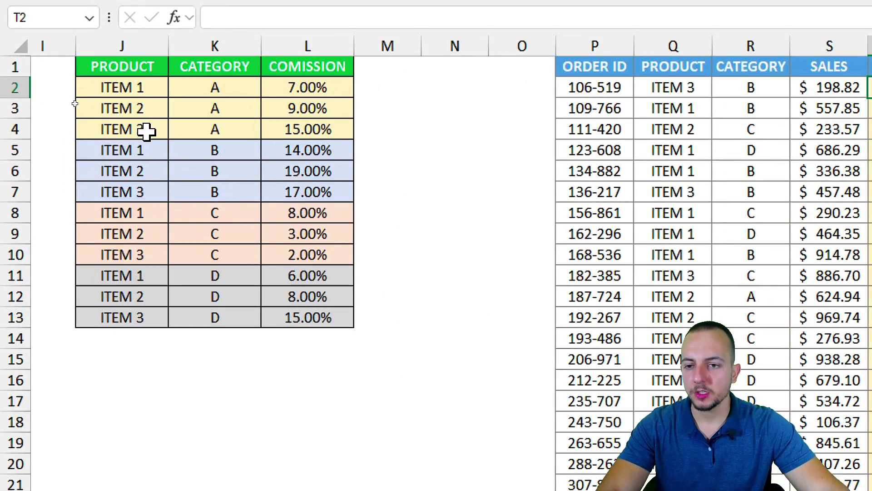
# Step: Enter the header Helper in I1, directly beside the commission table's PRODUCT column
pyautogui.hscroll(-2, 152, 132)
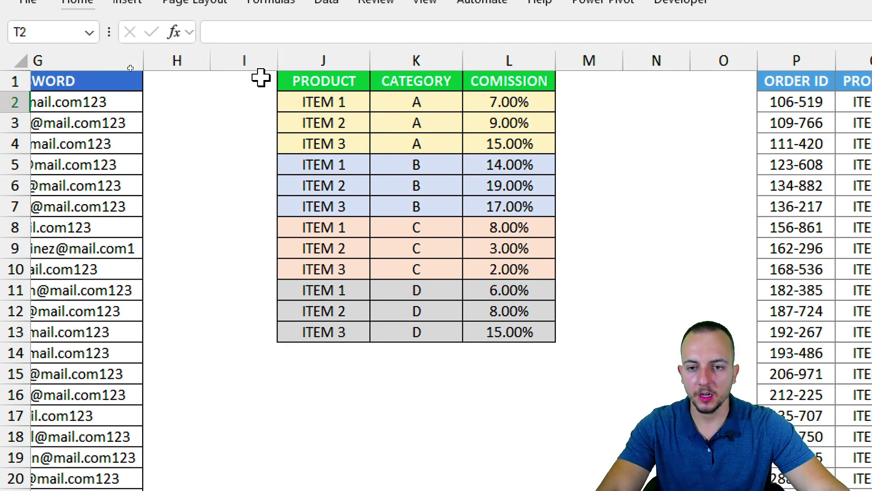
pyautogui.moveTo(261, 66); pyautogui.dragTo(522, 320)
pyautogui.click(253, 59)
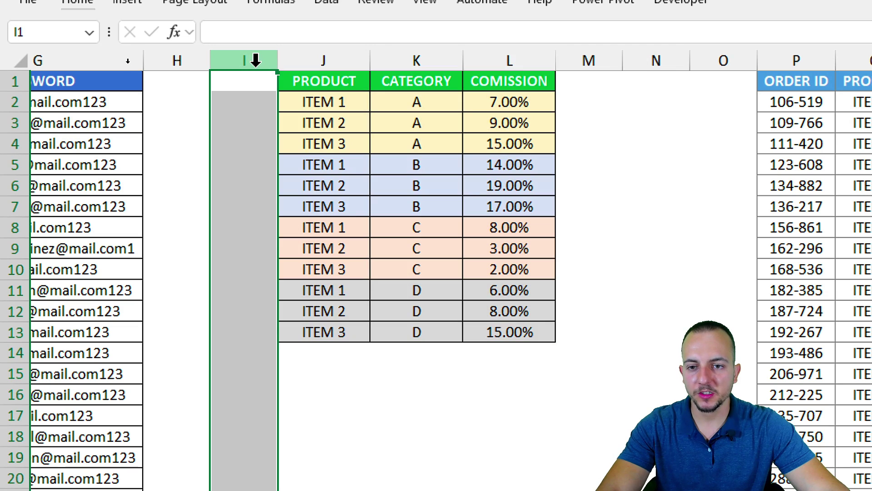
pyautogui.click(258, 82)
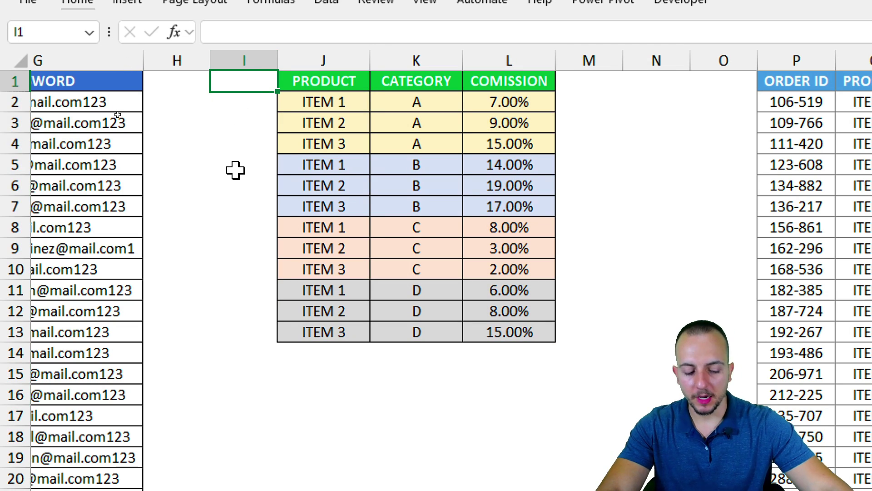
pyautogui.write('Helper')
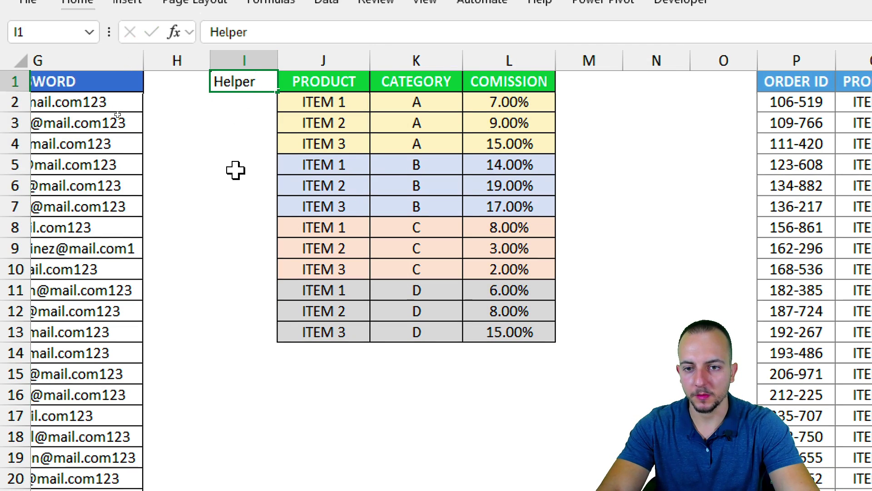
pyautogui.press('Return')
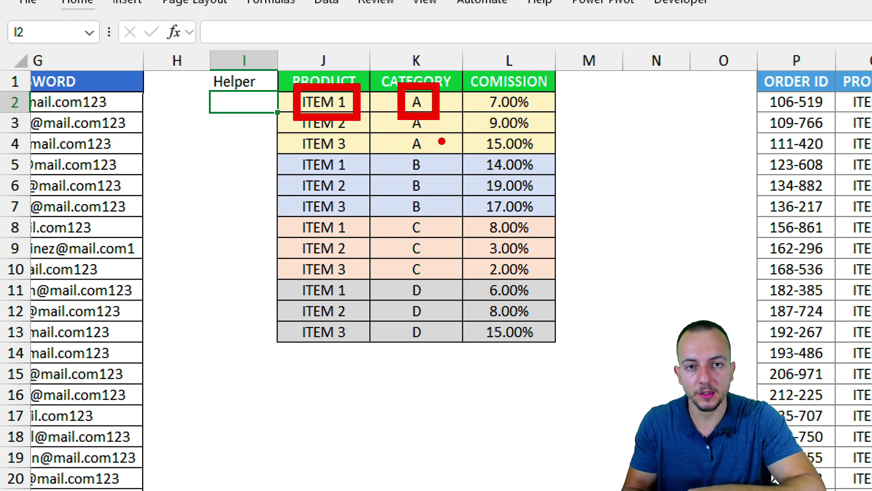
# Step: Enter a CONCAT formula in I2 under Helper that joins the product in J2 with the category in K2
pyautogui.moveTo(245, 83); pyautogui.dragTo(255, 170)
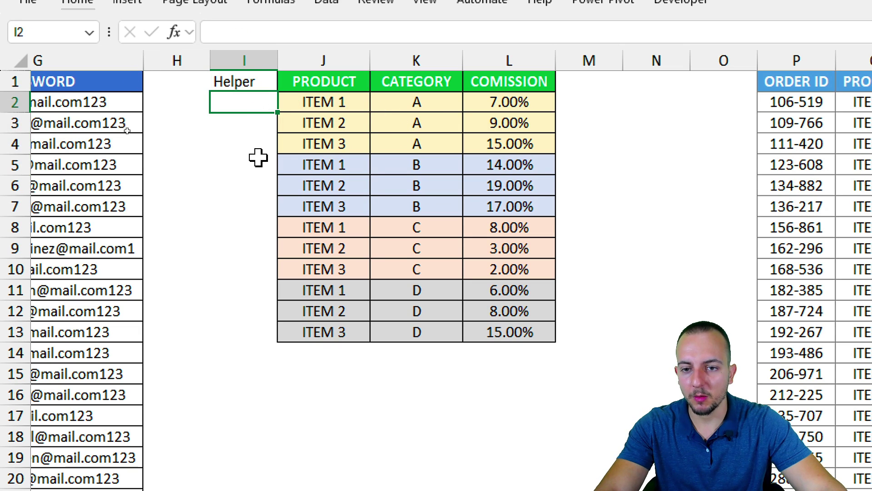
pyautogui.write('=con')
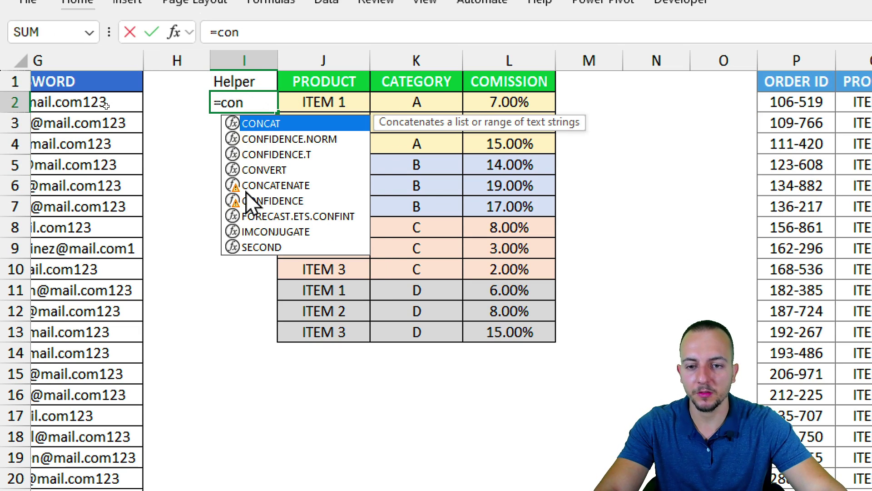
pyautogui.doubleClick(280, 125)
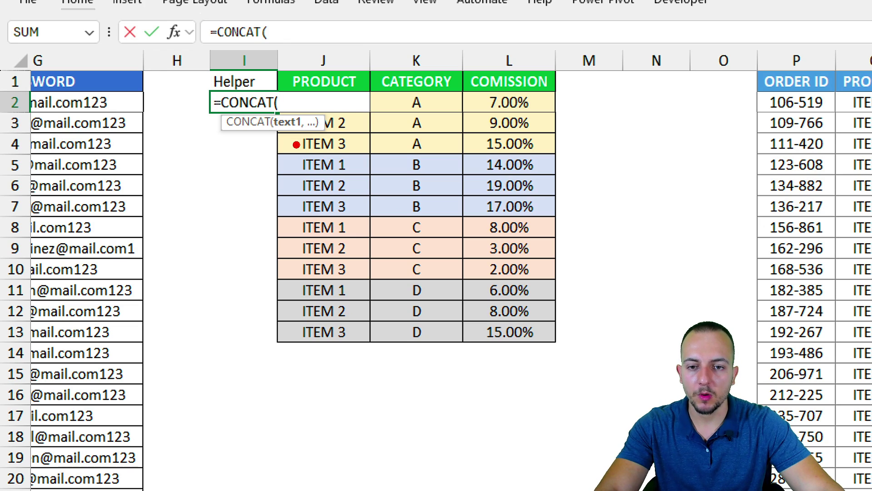
pyautogui.moveTo(357, 89)
pyautogui.mouseDown()
pyautogui.moveTo(295, 116)
pyautogui.moveTo(321, 77)
pyautogui.mouseUp()
pyautogui.moveTo(400, 186); pyautogui.dragTo(343, 131)
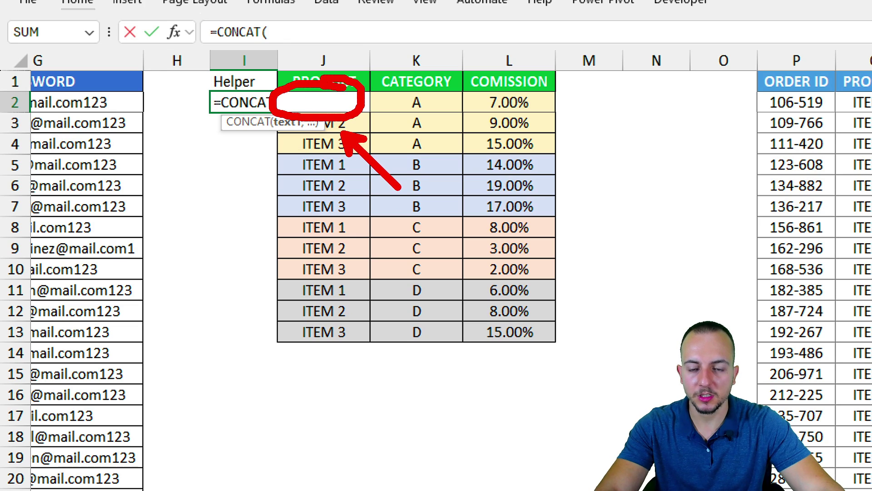
pyautogui.press('e')
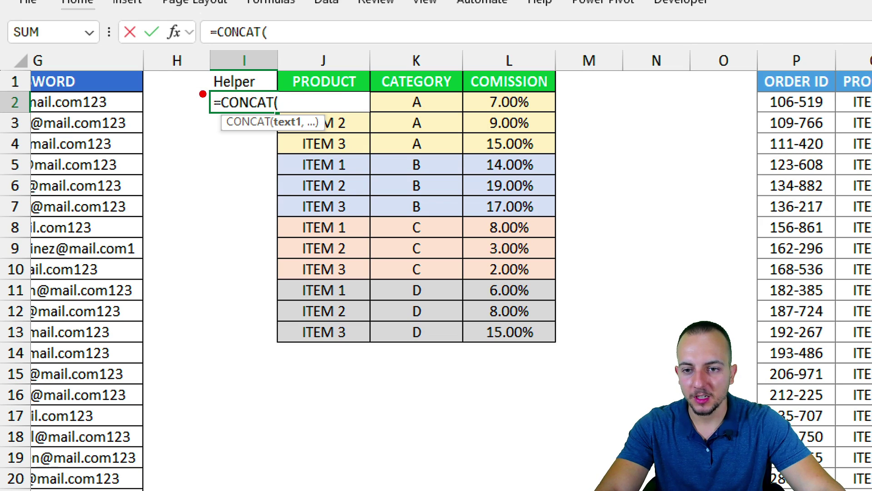
pyautogui.moveTo(203, 93); pyautogui.dragTo(379, 118)
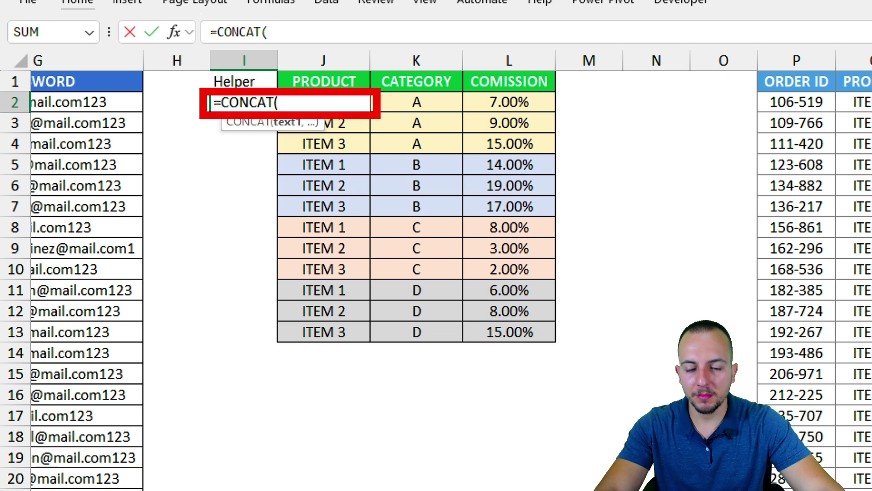
pyautogui.press('Escape')
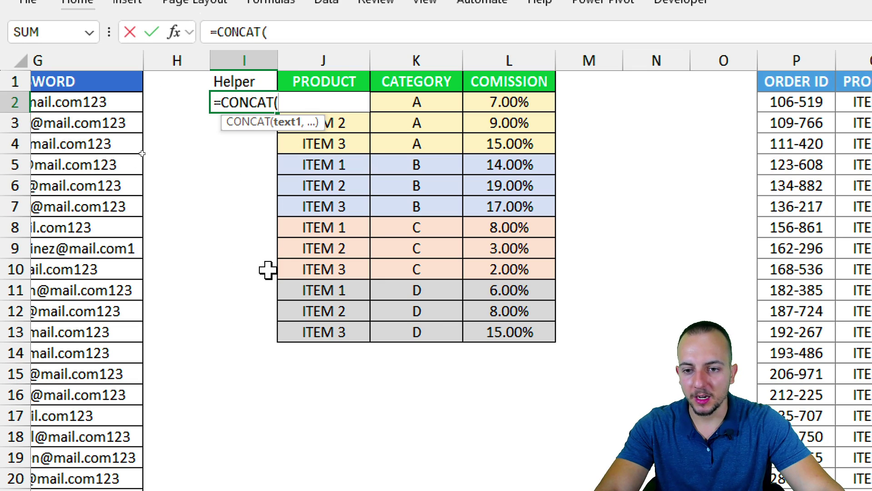
pyautogui.click(193, 211)
pyautogui.click(323, 208)
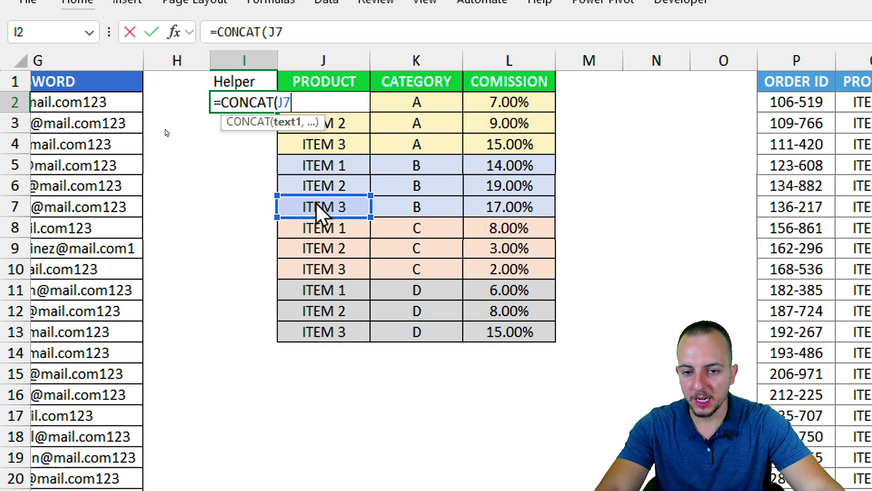
pyautogui.click(342, 119)
pyautogui.click(342, 109)
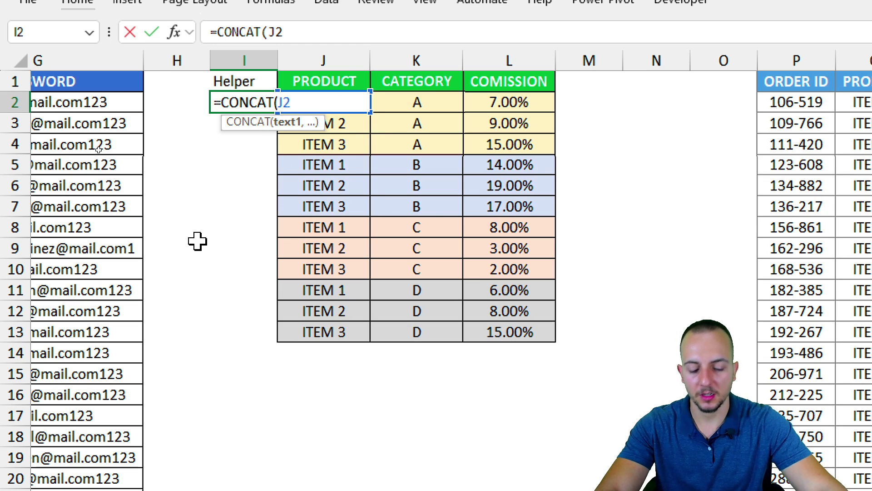
pyautogui.write(',')
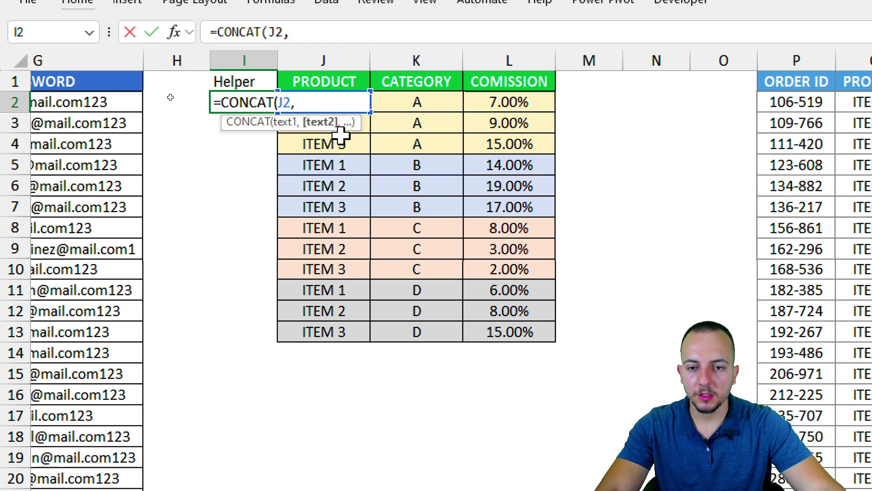
pyautogui.click(452, 103)
pyautogui.press('Return')
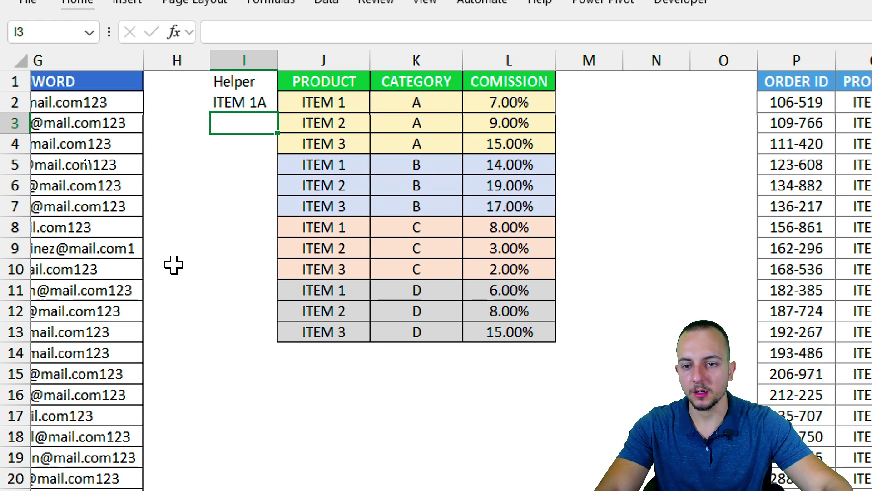
# Step: Fill I2's CONCAT formula down the Helper column through row 13 and select I7
pyautogui.moveTo(209, 87); pyautogui.dragTo(247, 110)
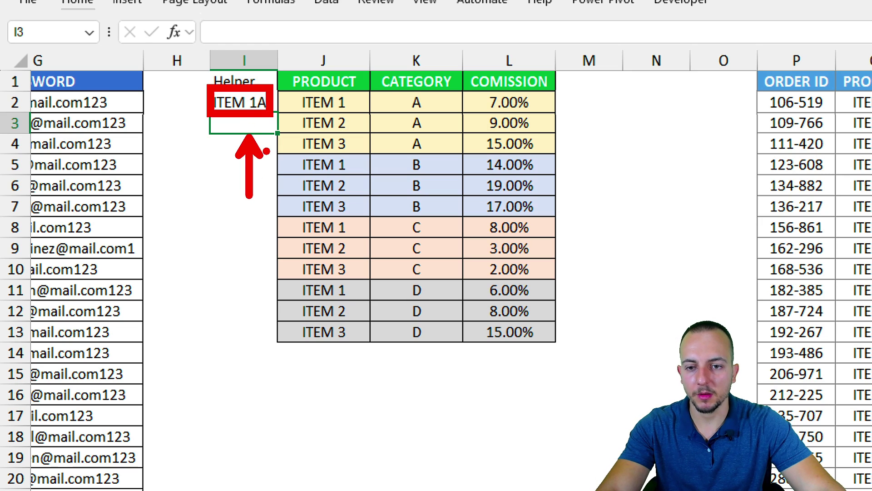
pyautogui.click(243, 103)
pyautogui.moveTo(277, 112); pyautogui.dragTo(275, 347)
pyautogui.click(265, 206)
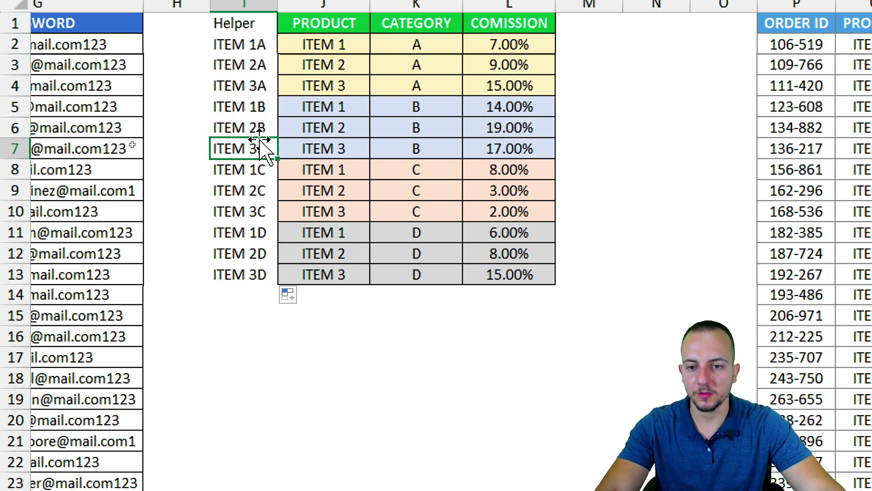
# Step: Start a VLOOKUP formula in T2 under COMISSION % with CONCAT(Q2,R2) as its lookup value
pyautogui.click(609, 113)
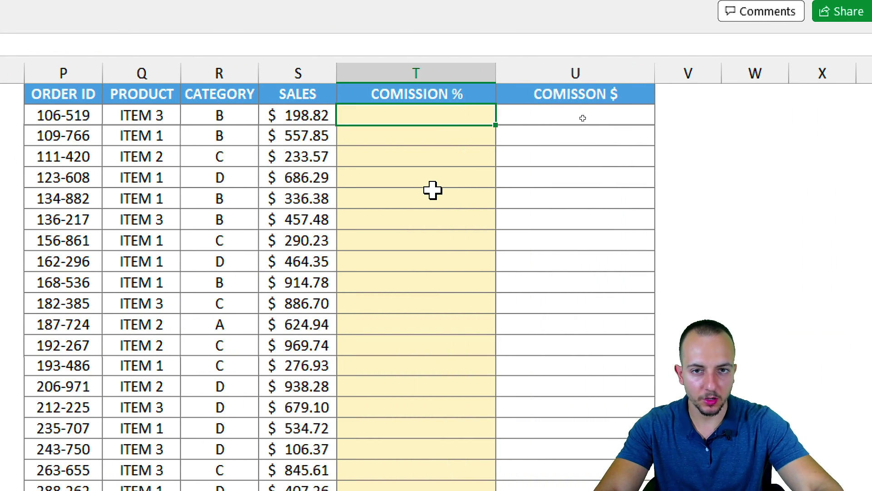
pyautogui.write('=vlo')
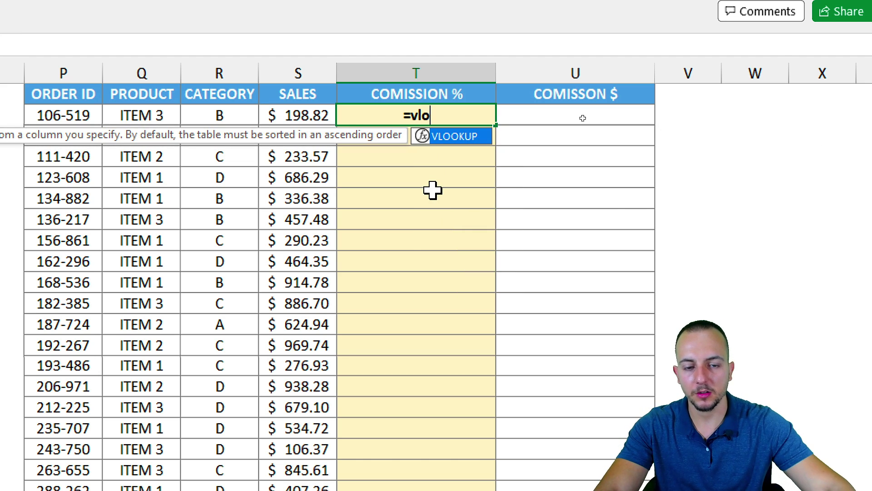
pyautogui.doubleClick(468, 135)
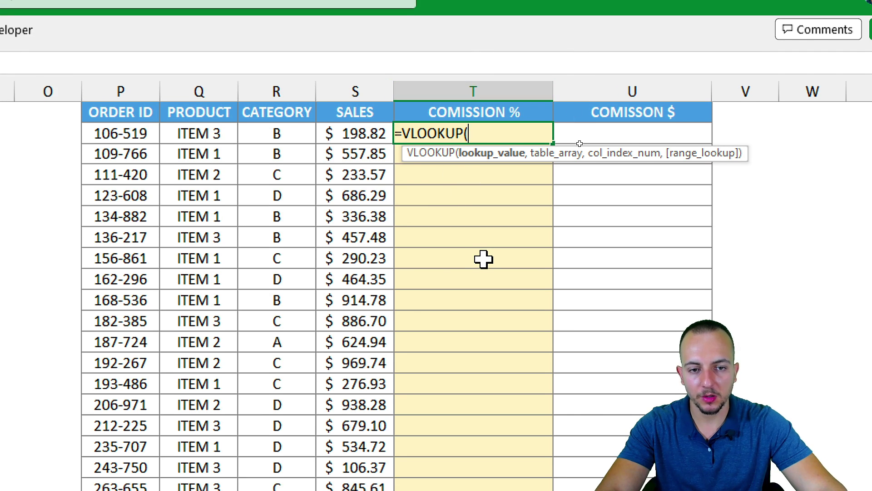
pyautogui.write('conc')
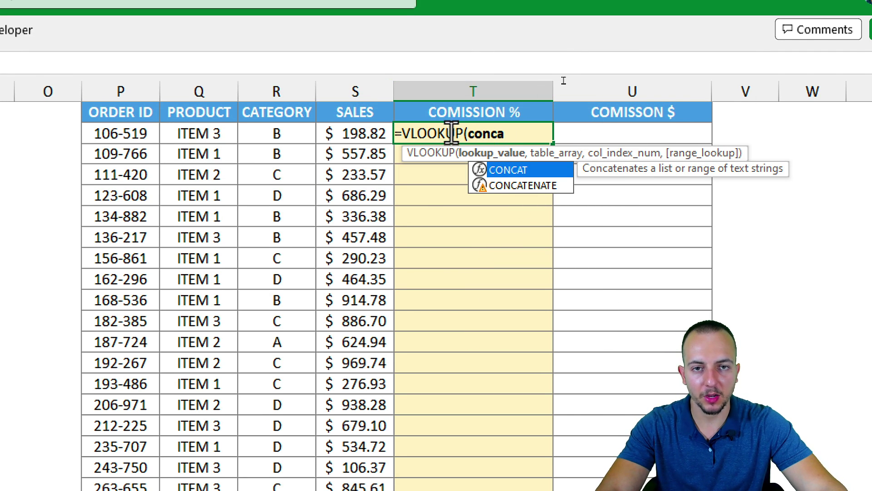
pyautogui.write('a')
pyautogui.doubleClick(510, 174)
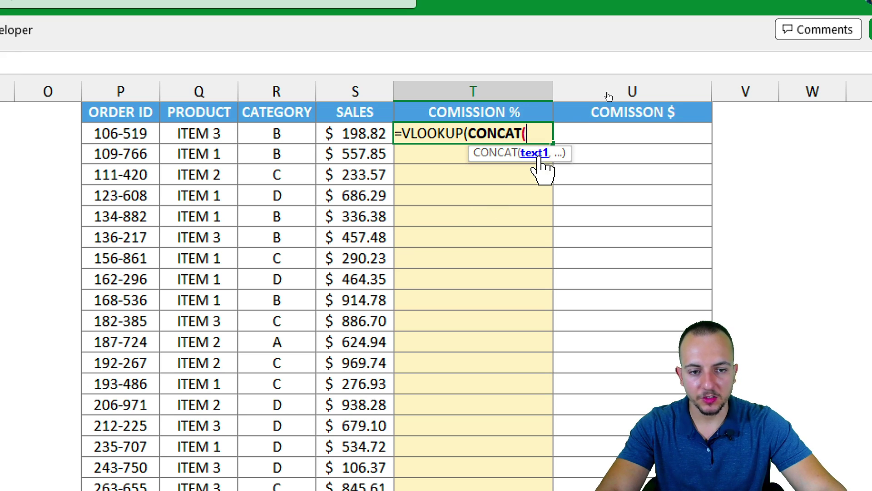
pyautogui.click(234, 138)
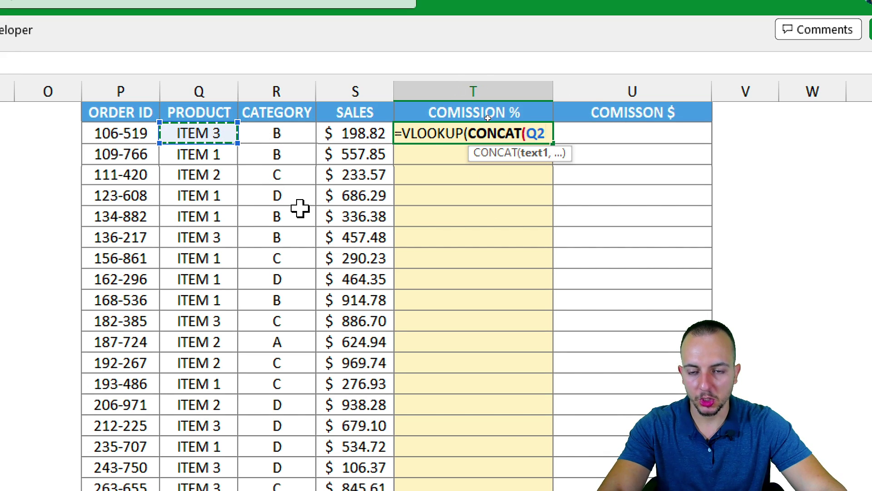
pyautogui.write(',')
pyautogui.click(296, 138)
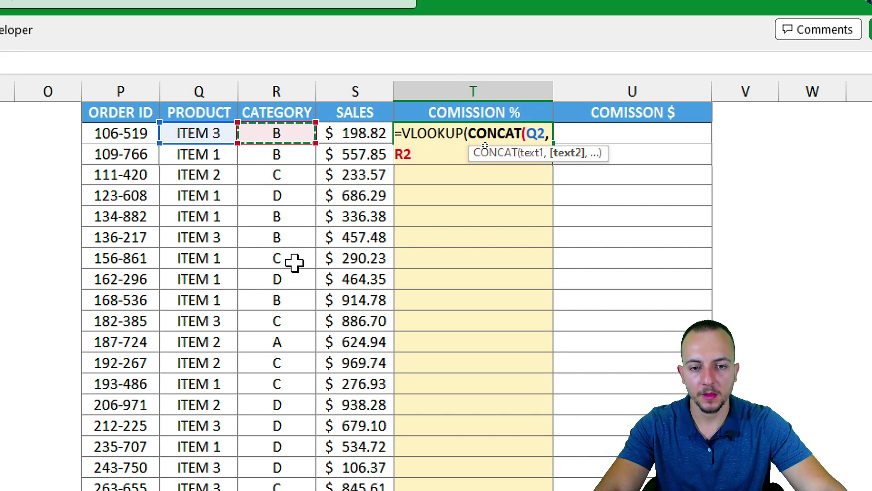
pyautogui.write(')')
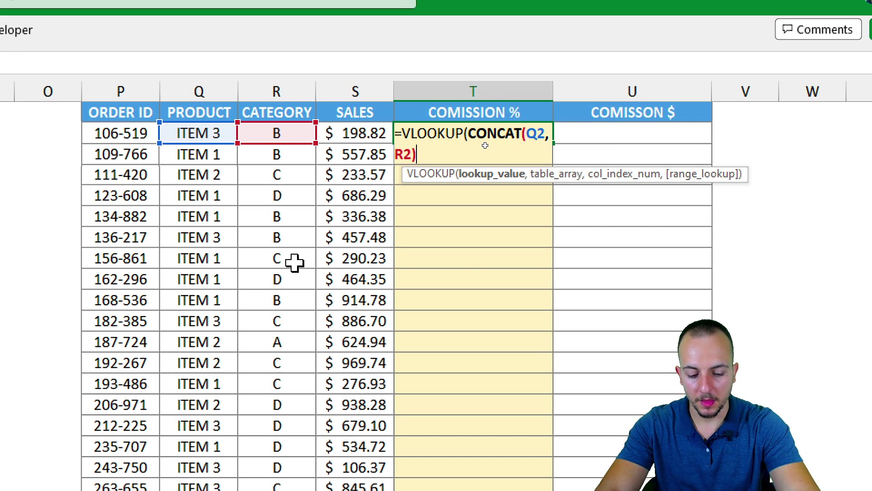
pyautogui.write(',')
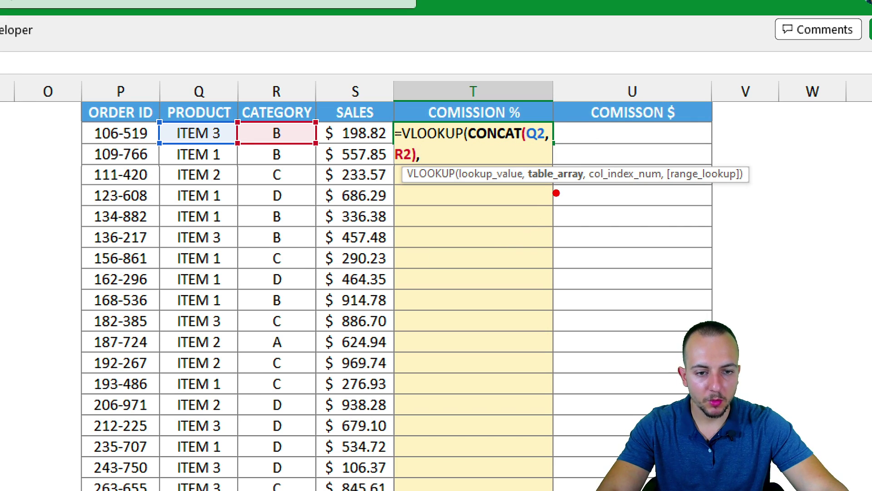
# Step: Set whole columns I through L, from Helper to COMISSION, as the VLOOKUP's table array
pyautogui.moveTo(556, 193); pyautogui.dragTo(524, 249)
pyautogui.moveTo(525, 156); pyautogui.dragTo(595, 194)
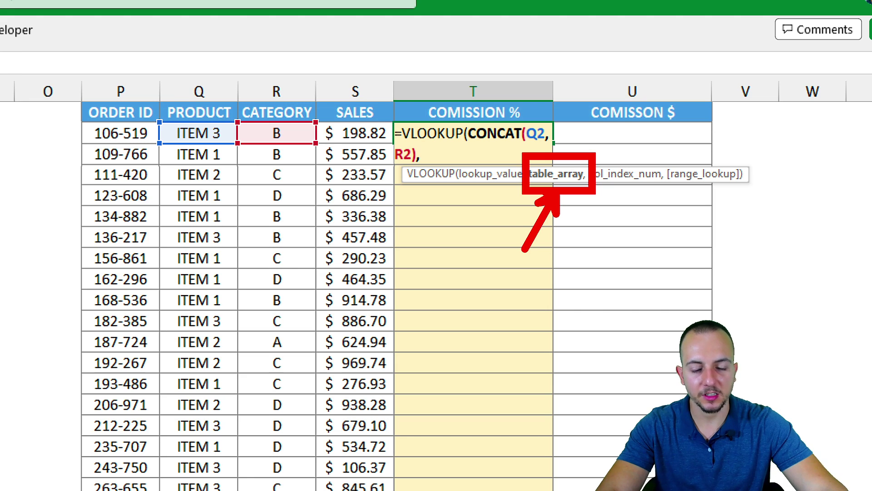
pyautogui.hotkey('ctrl', 'z')
pyautogui.hotkey('ctrl', 'z')
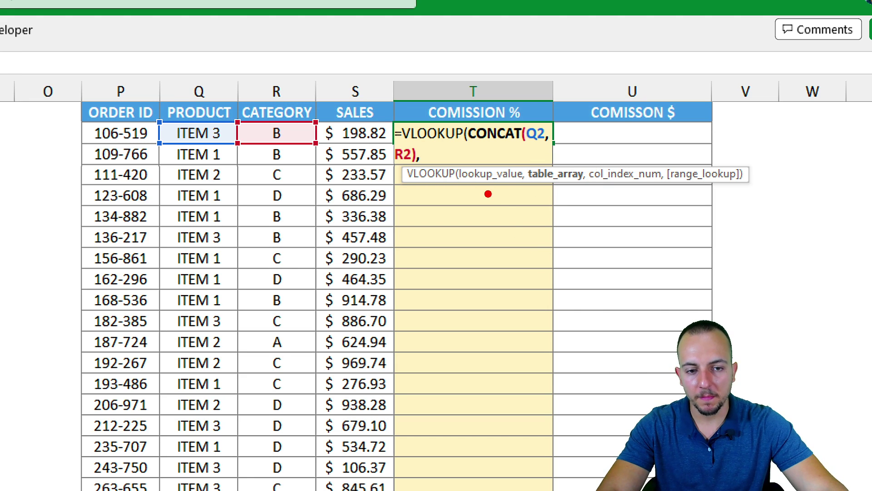
pyautogui.moveTo(486, 193); pyautogui.dragTo(538, 278)
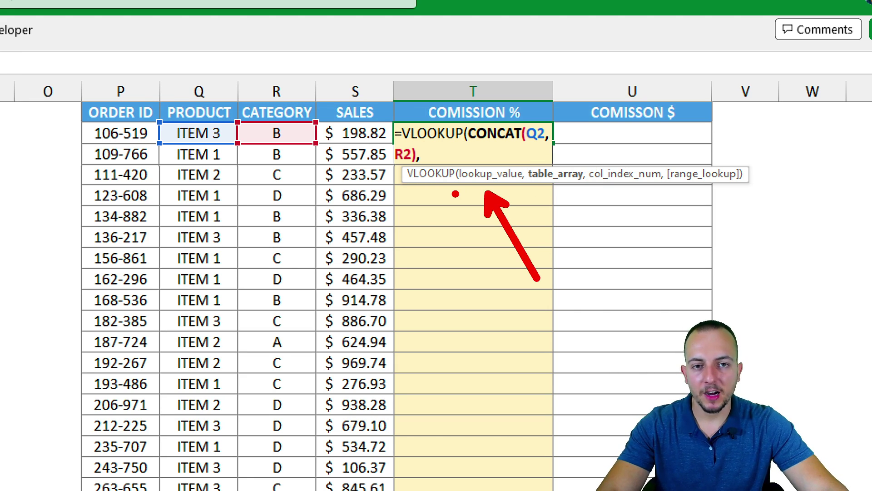
pyautogui.moveTo(498, 113)
pyautogui.mouseDown()
pyautogui.moveTo(429, 141)
pyautogui.moveTo(406, 174)
pyautogui.moveTo(477, 110)
pyautogui.mouseUp()
pyautogui.press('Escape')
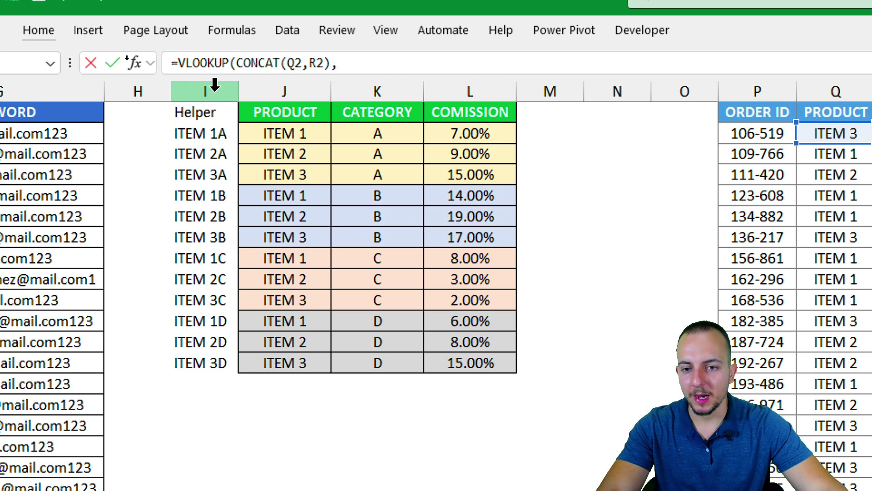
pyautogui.moveTo(215, 85); pyautogui.dragTo(471, 91)
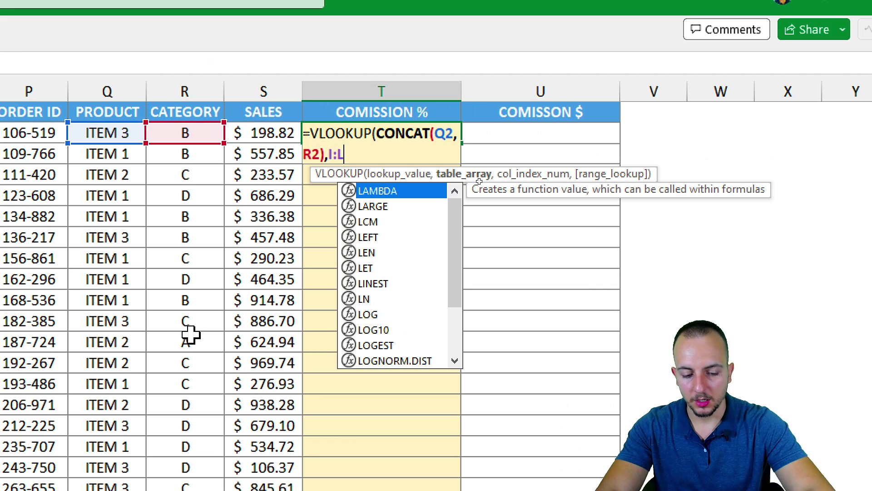
pyautogui.write(',')
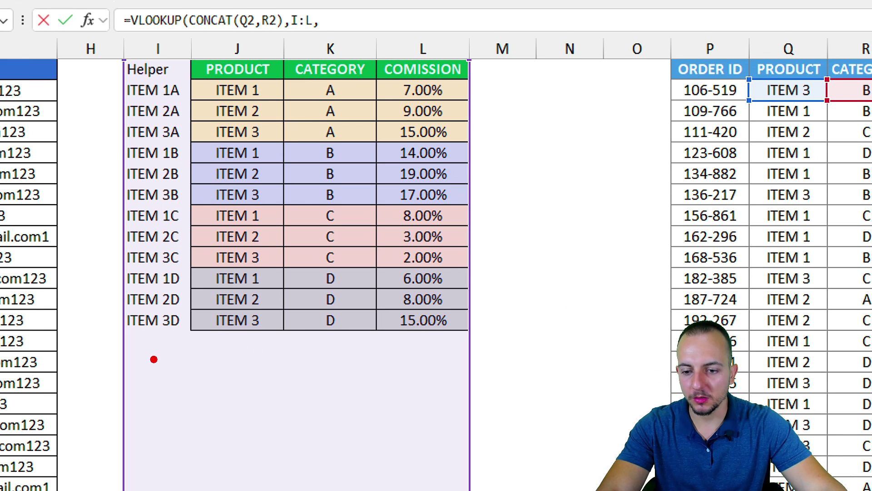
# Step: Count the columns of the lookup range from Helper onward to determine the COMISSION column's index
pyautogui.moveTo(148, 334); pyautogui.dragTo(169, 395)
pyautogui.moveTo(215, 347); pyautogui.dragTo(282, 382)
pyautogui.moveTo(320, 347)
pyautogui.mouseDown()
pyautogui.moveTo(377, 386)
pyautogui.moveTo(322, 399)
pyautogui.mouseUp()
pyautogui.moveTo(397, 369); pyautogui.dragTo(437, 374)
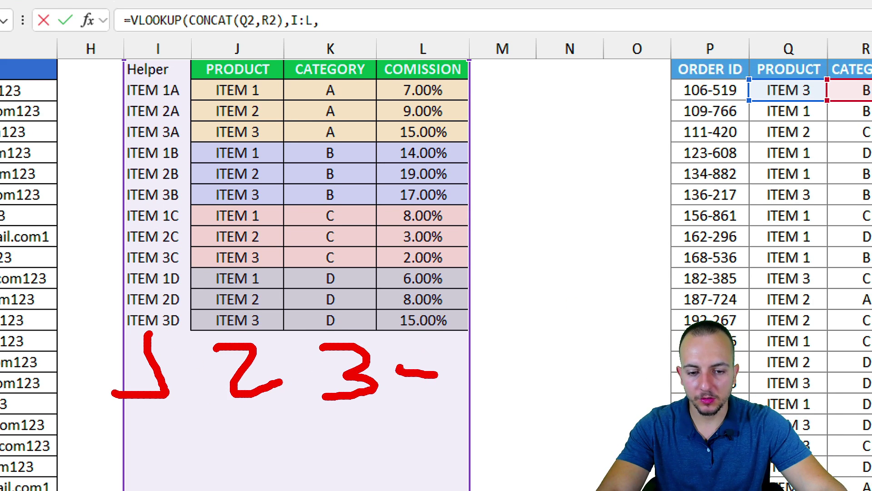
pyautogui.moveTo(437, 336); pyautogui.dragTo(437, 428)
pyautogui.moveTo(386, 326); pyautogui.dragTo(468, 438)
pyautogui.moveTo(483, 388); pyautogui.dragTo(564, 336)
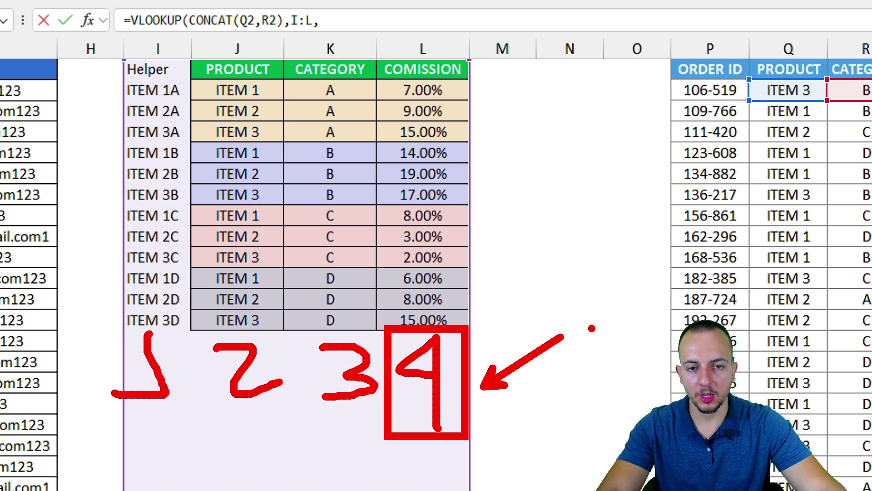
pyautogui.press('Escape')
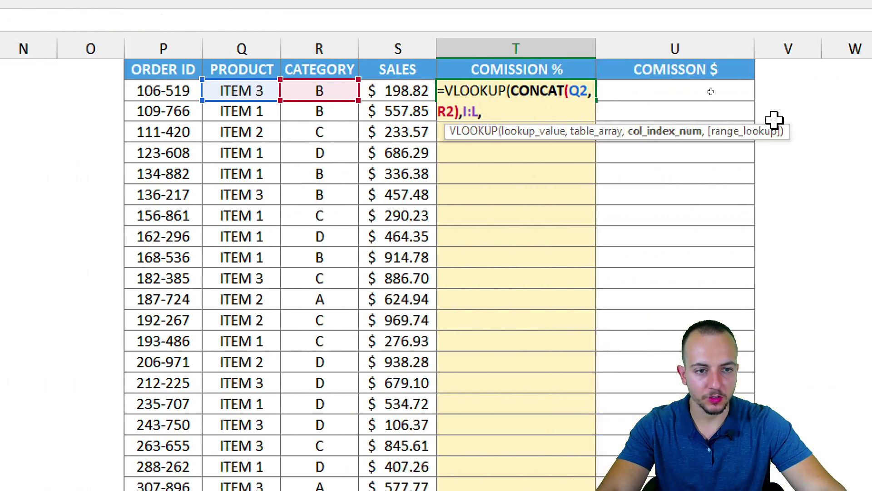
# Step: Set the VLOOKUP's column index to 4 and its match type to FALSE (exact match), and close the formula
pyautogui.write('4')
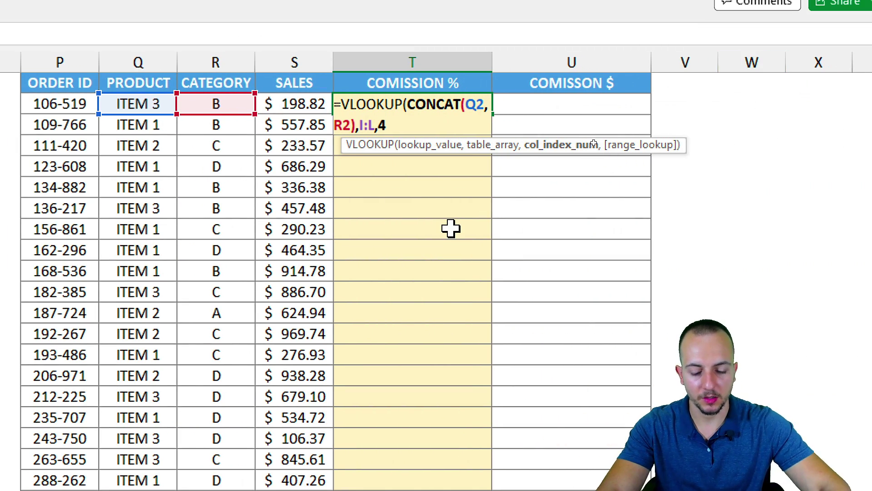
pyautogui.write(',')
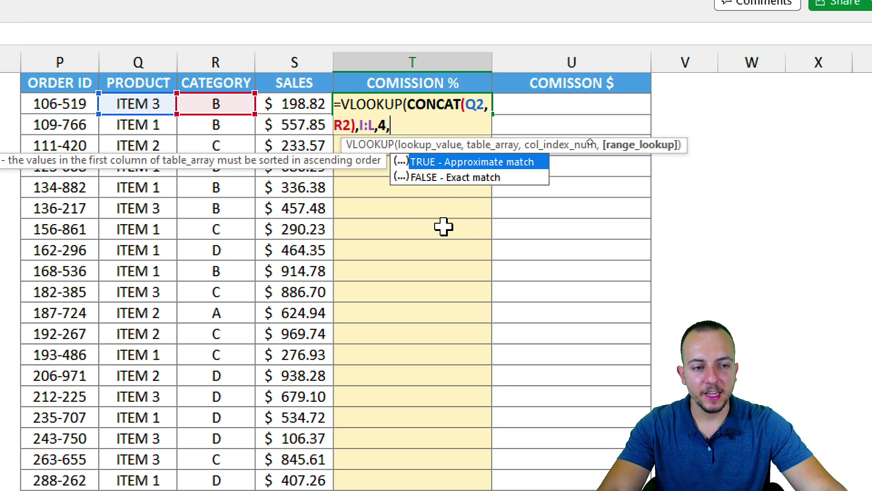
pyautogui.click(438, 178)
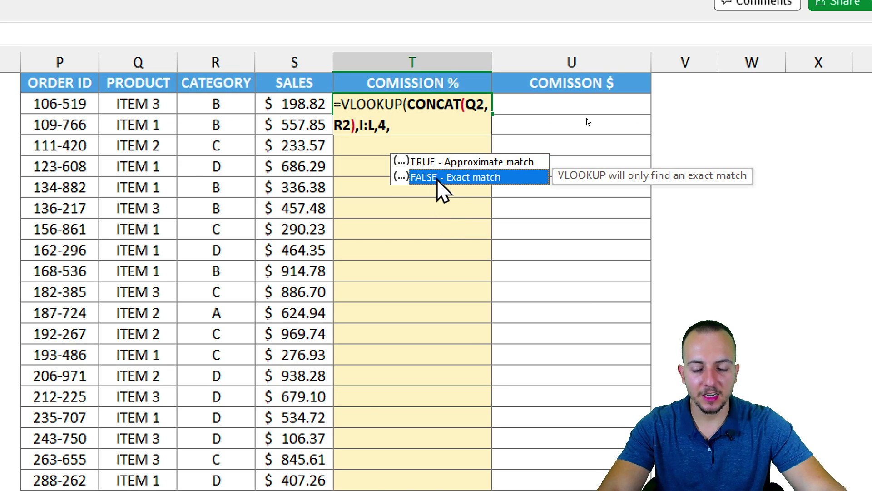
pyautogui.doubleClick(437, 178)
pyautogui.write(')')
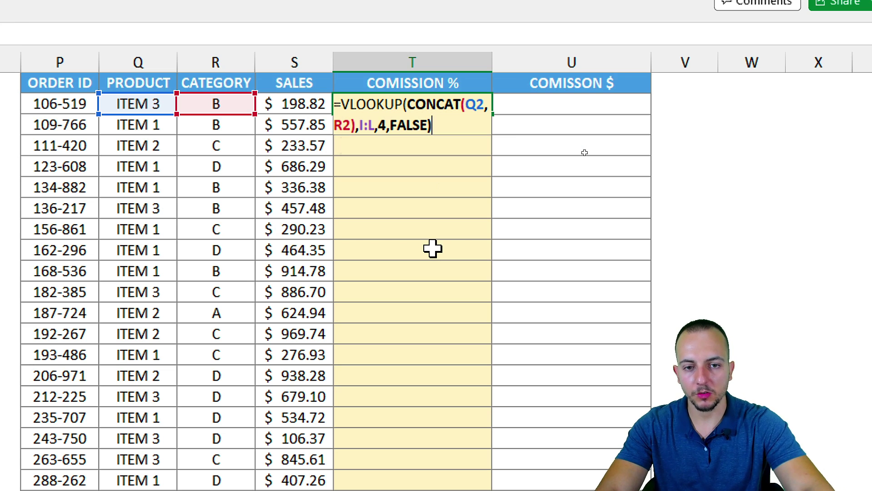
# Step: Commit the VLOOKUP formula in T2 and fill it down the COMISSION % column for all orders
pyautogui.press('Return')
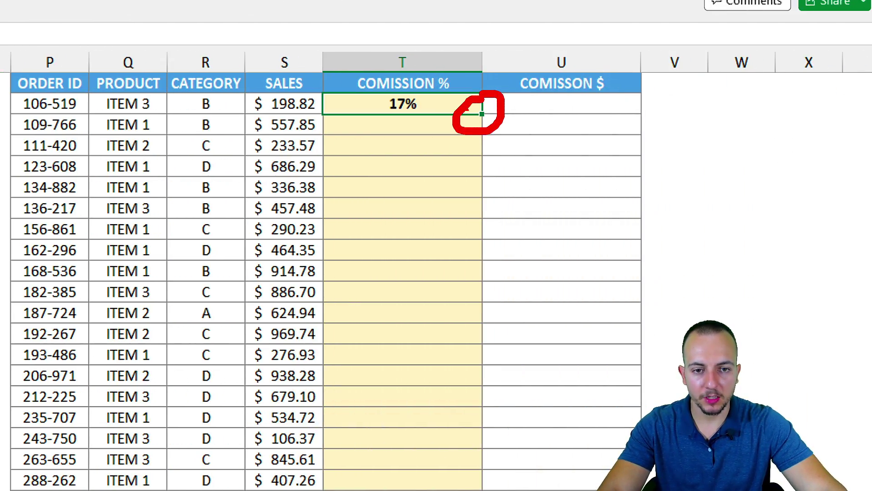
pyautogui.doubleClick(482, 114)
pyautogui.click(452, 112)
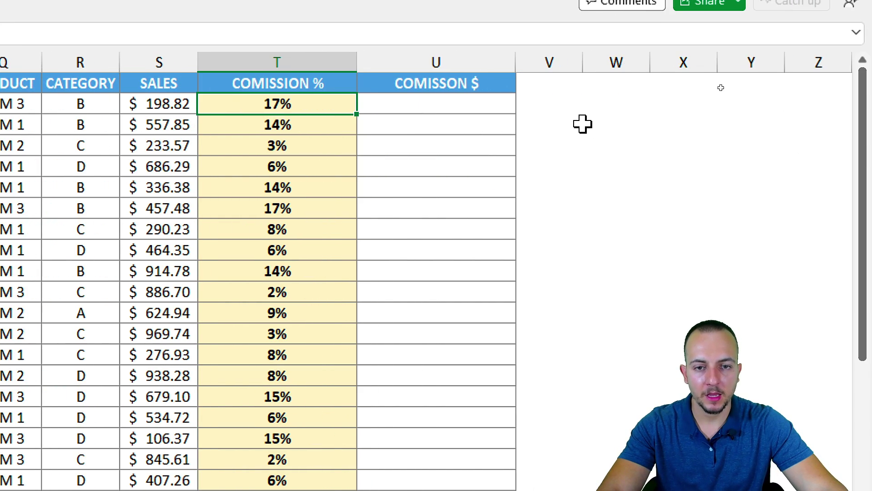
# Step: Calculate the first order's commission amount in U2 with =T2*S2 and fill the formula down the COMISSON $ column
pyautogui.click(591, 103)
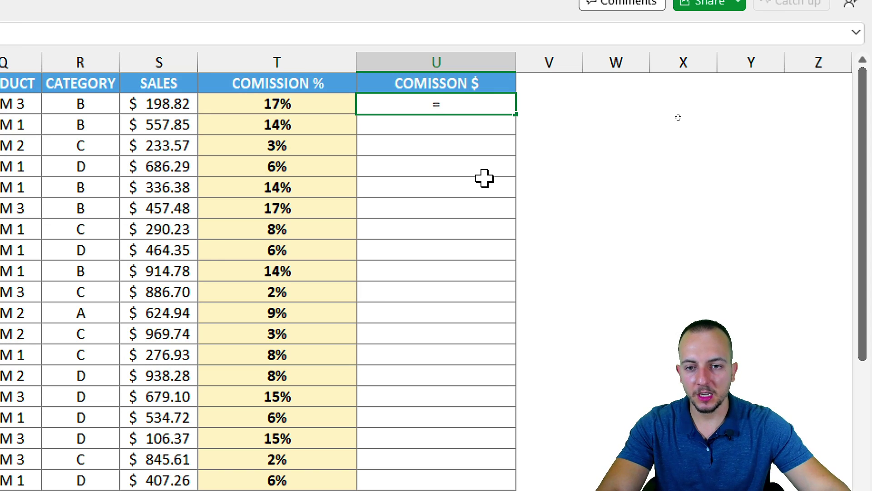
pyautogui.write('=')
pyautogui.click(293, 108)
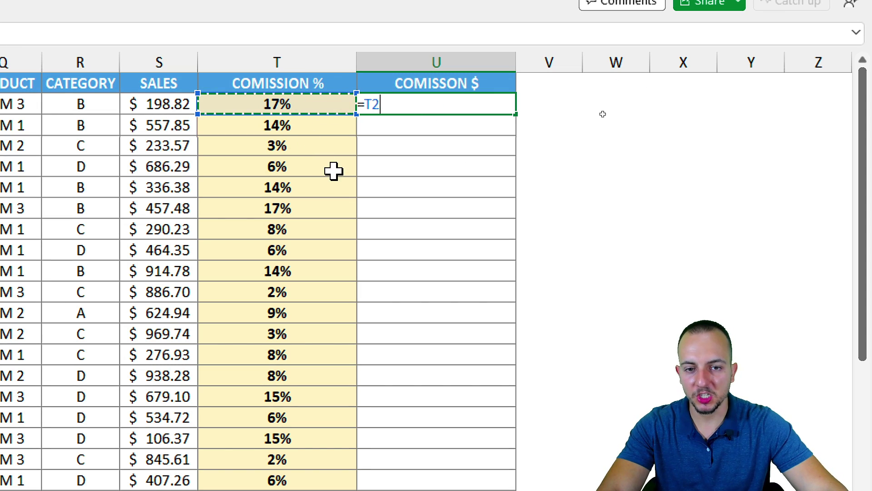
pyautogui.write('*')
pyautogui.click(182, 103)
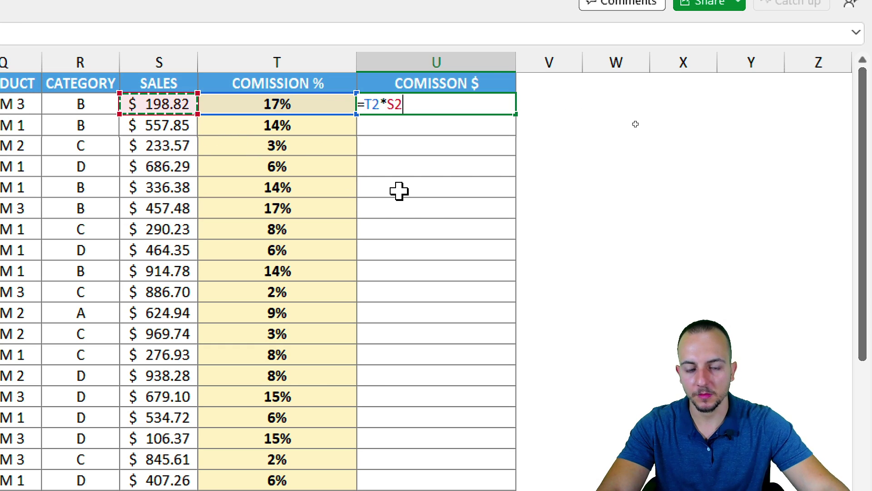
pyautogui.press('Return')
pyautogui.click(507, 107)
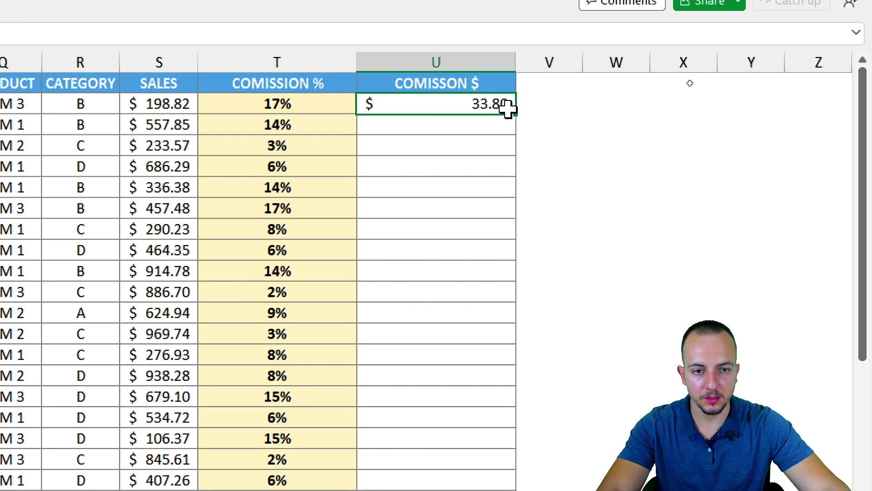
pyautogui.doubleClick(516, 115)
pyautogui.press('Up')
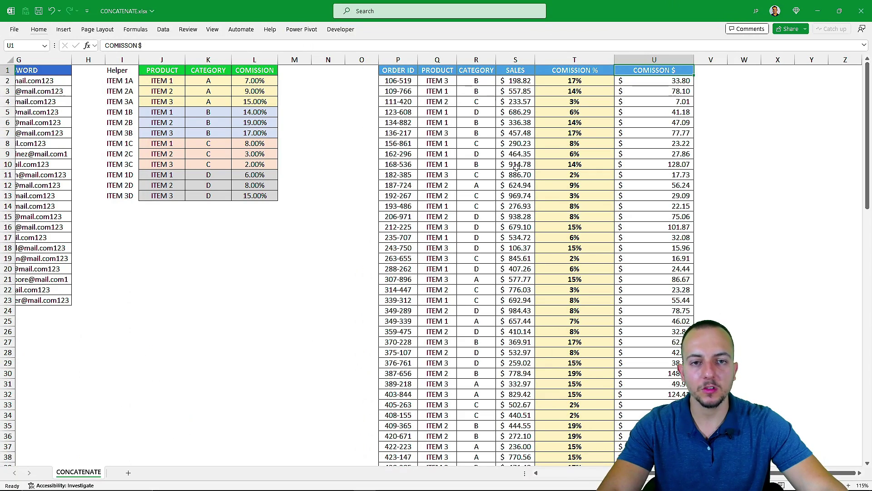
# Step: Go back to the start of the sheet and select the NAME header in A1 to review the finished tables
pyautogui.hscroll(-3, 507, 164)
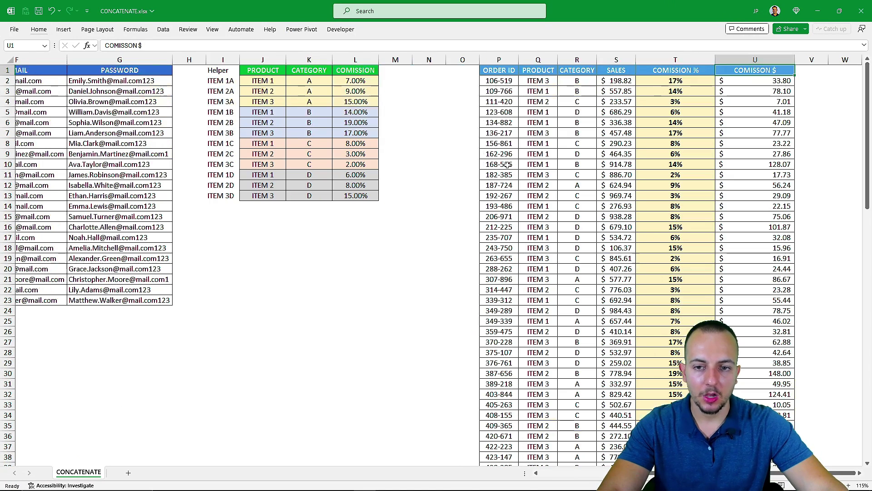
pyautogui.hscroll(-9, 505, 165)
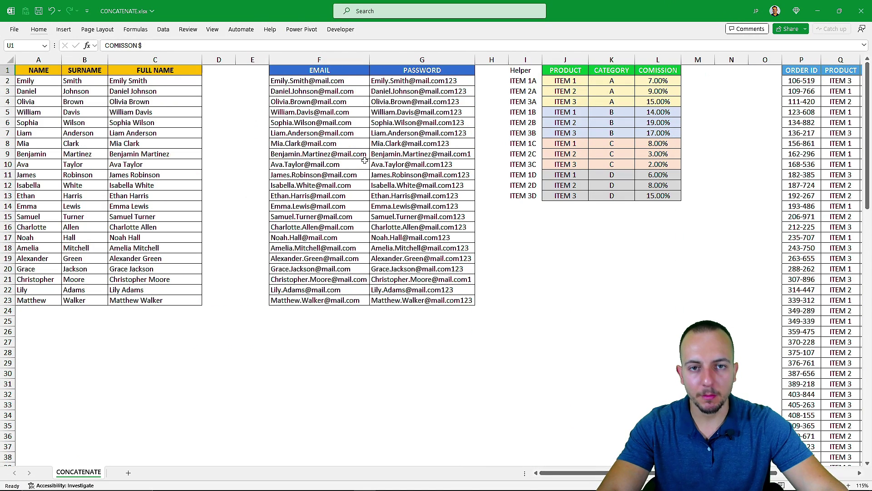
pyautogui.click(50, 72)
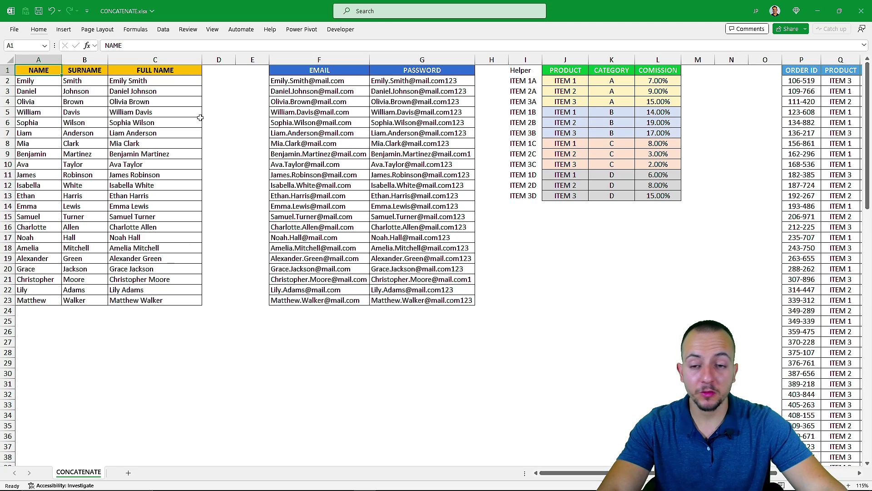